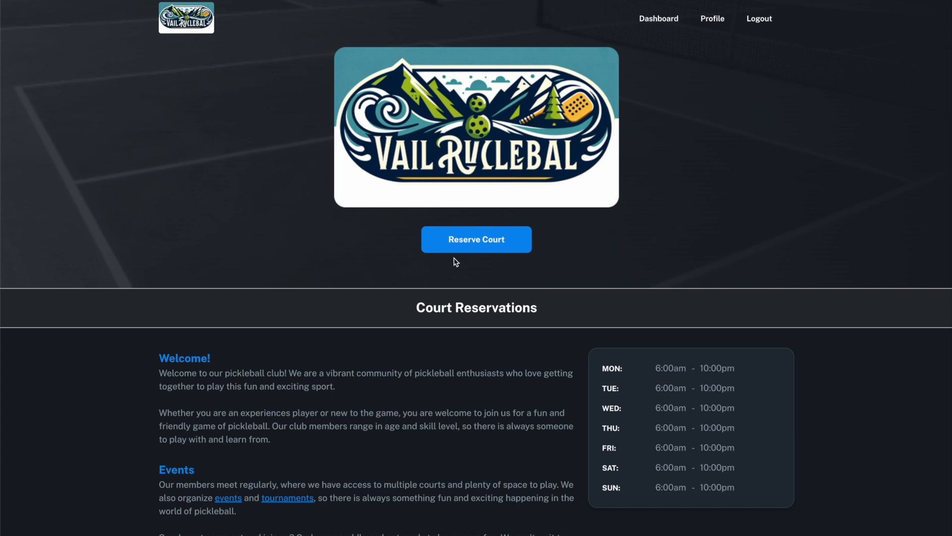
Start a court reservation for May 14 and select courts #1 to #4 from 5:00 to 7:00pm
click(459, 249)
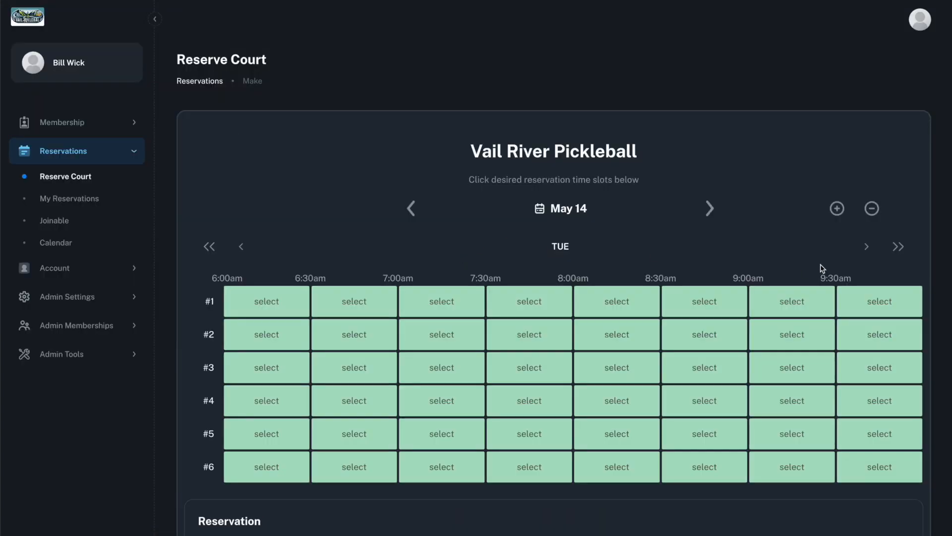
click(898, 248)
click(898, 248)
click(898, 248)
click(898, 248)
click(867, 248)
click(872, 251)
click(612, 298)
click(866, 248)
click(866, 248)
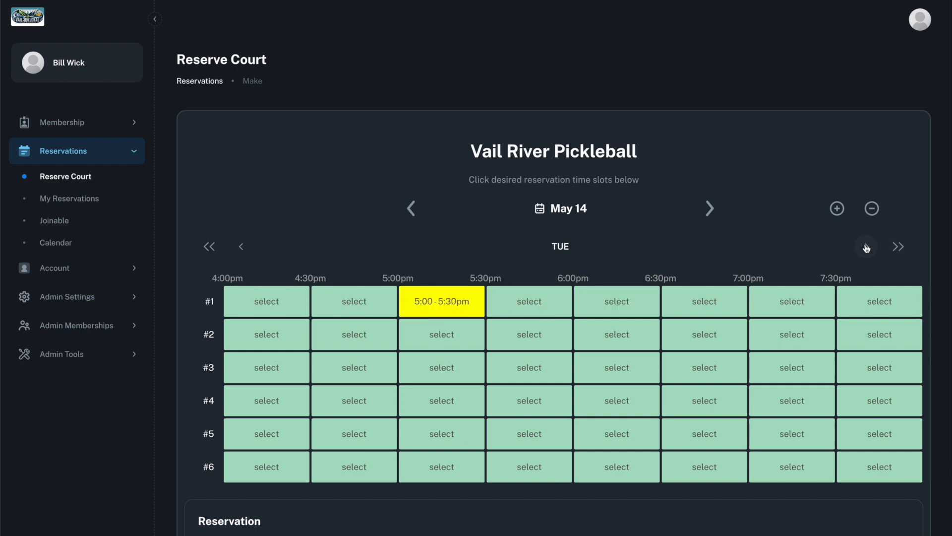
click(866, 248)
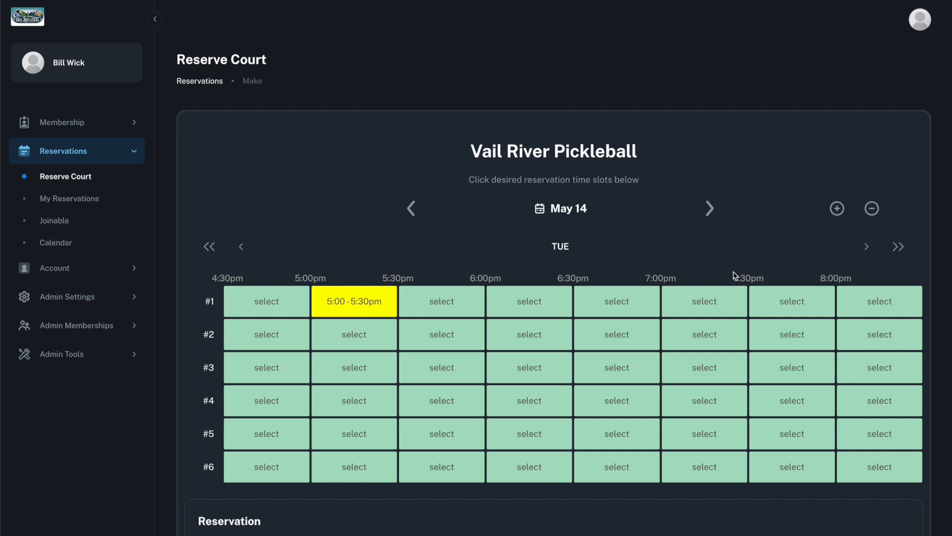
click(620, 404)
Make the reservation public and allow others to join with a maximum of 16 players and no email invite
scroll(620, 404, down, 8)
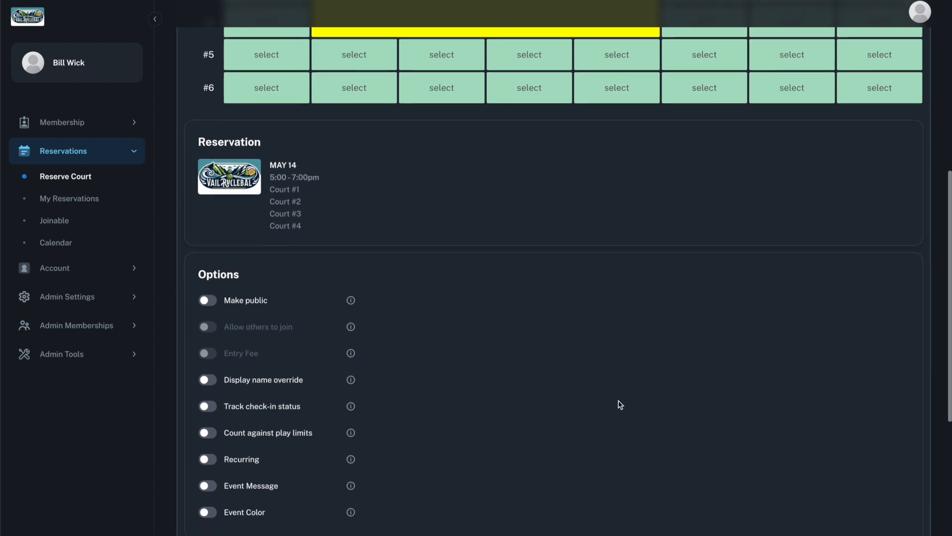
click(208, 300)
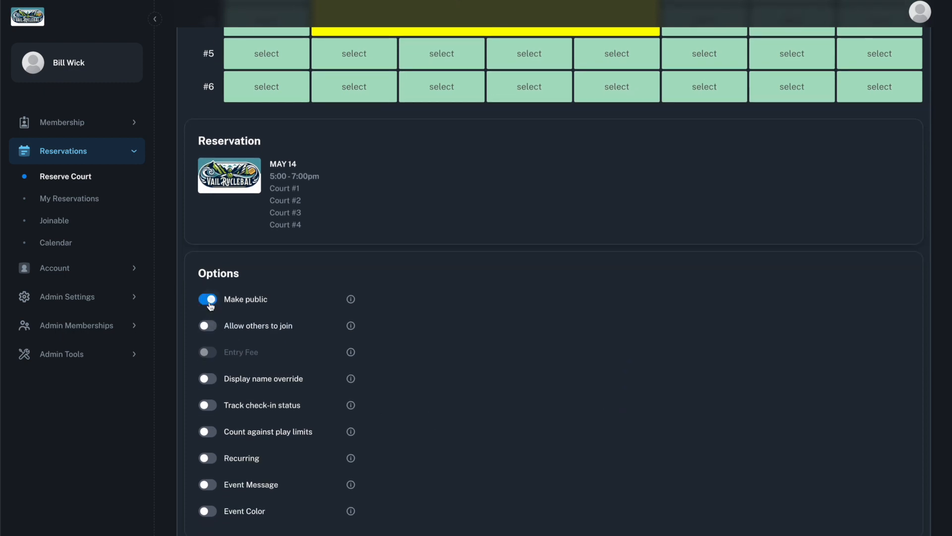
click(211, 329)
double_click(249, 359)
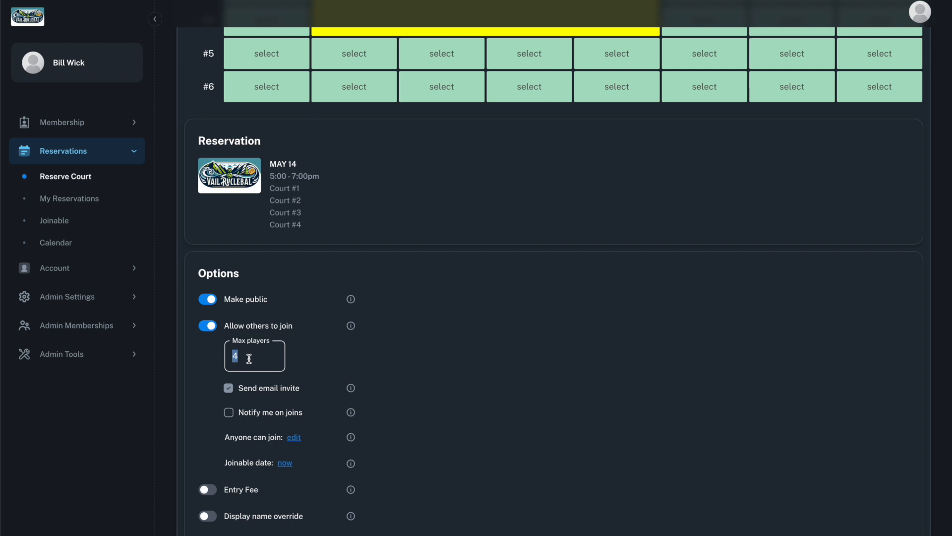
text(16)
scroll(253, 372, down, 1)
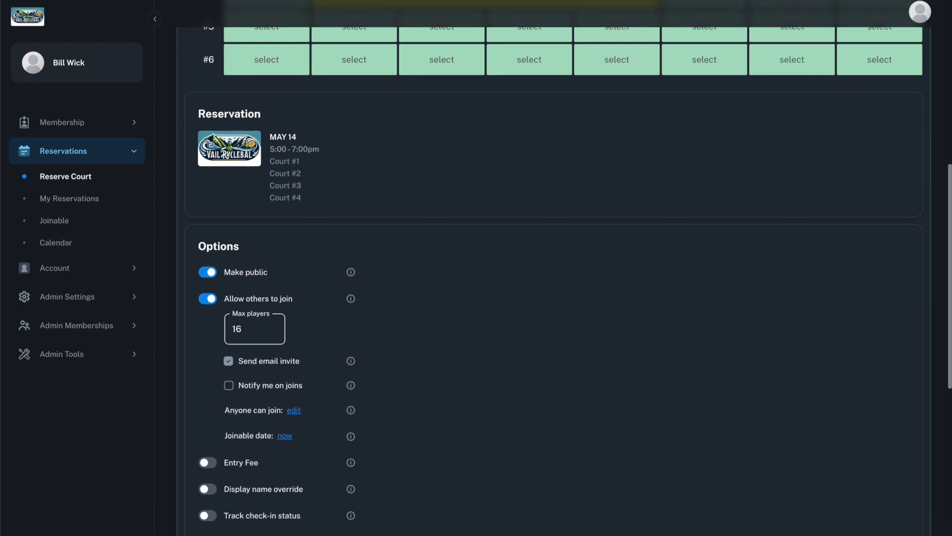
click(229, 357)
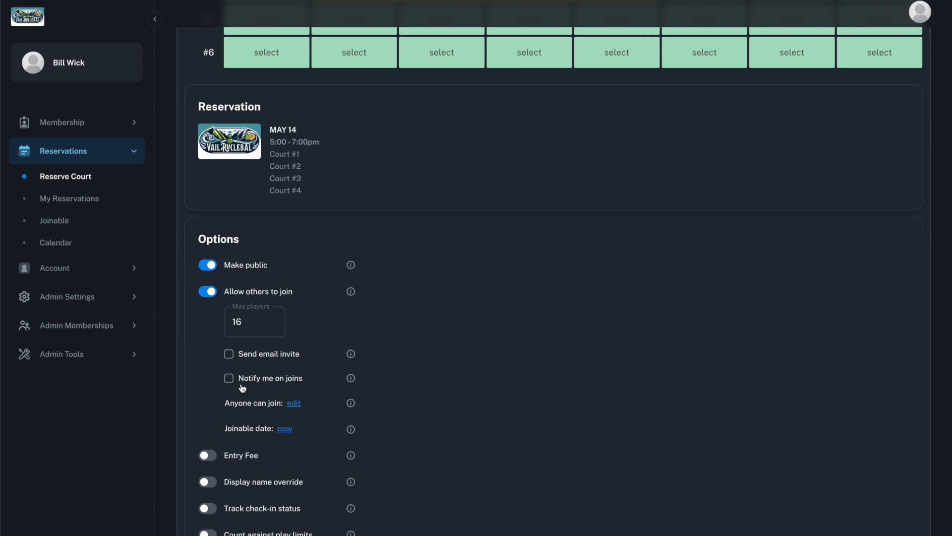
click(296, 403)
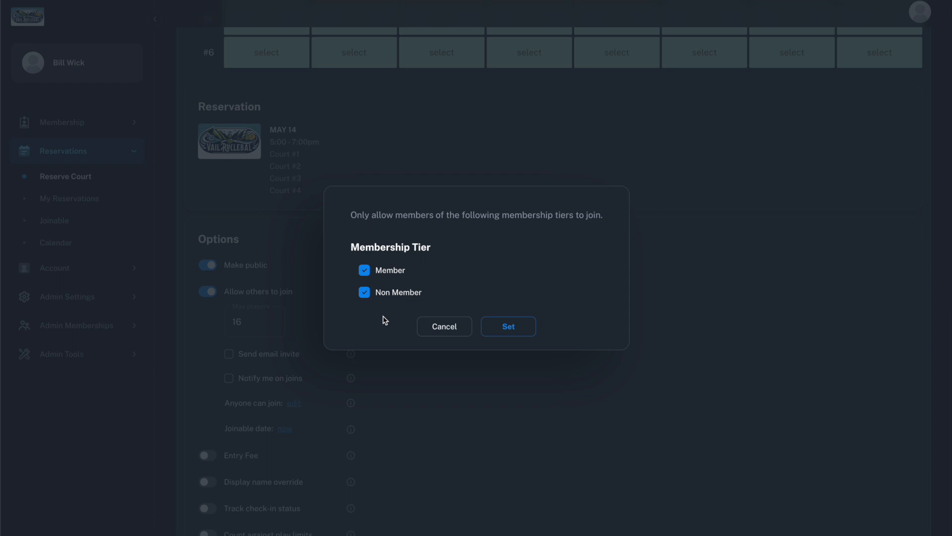
click(366, 294)
click(366, 294)
click(465, 334)
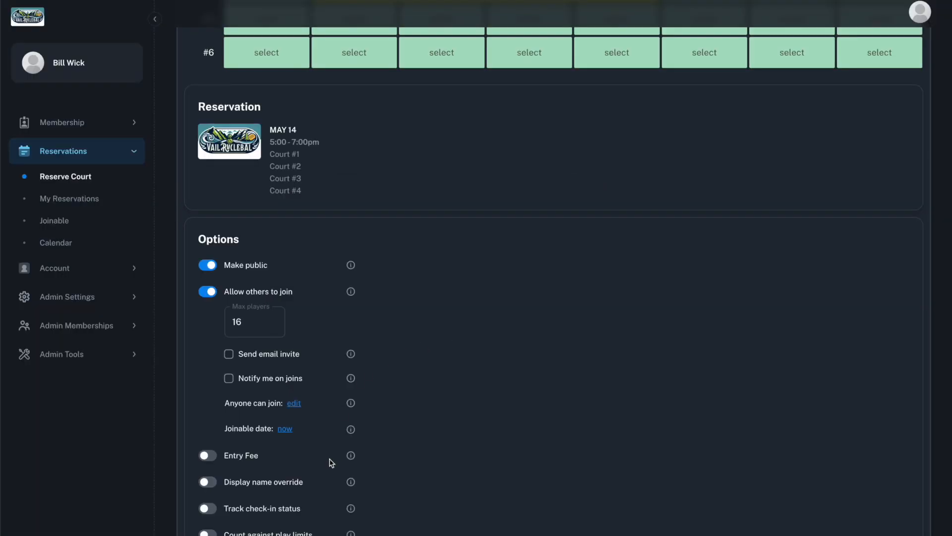
Set the future join date by membership tier, with Non Member joining allowed 3 days in advance
scroll(335, 457, down, 1)
click(288, 411)
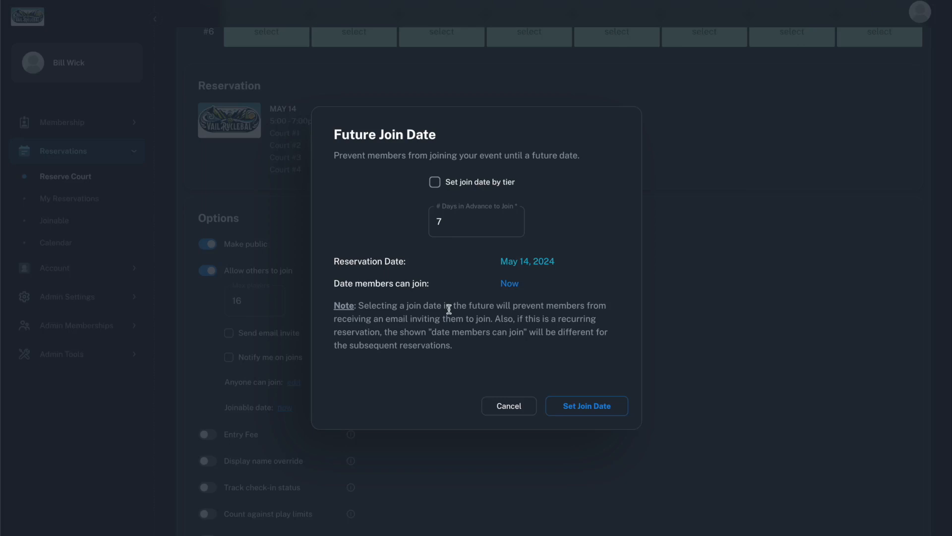
click(435, 182)
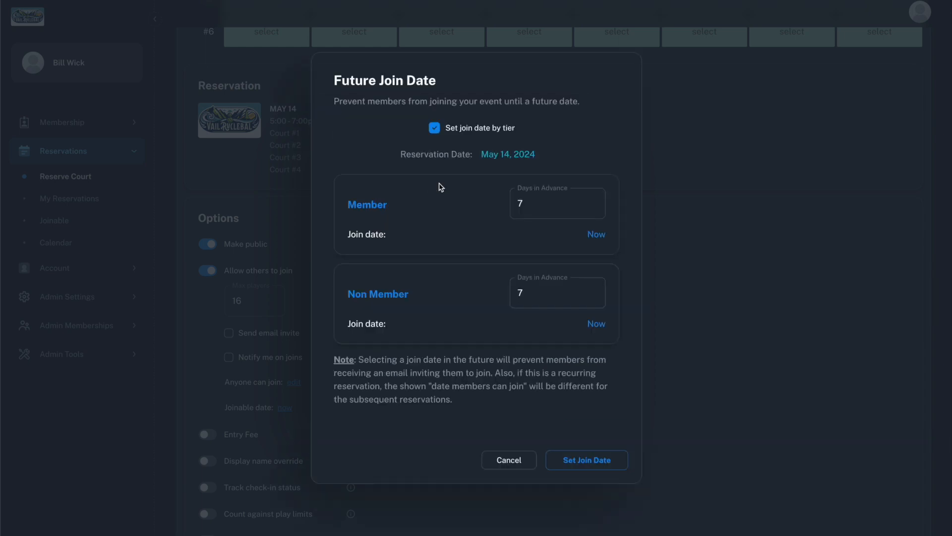
click(524, 293)
key(BackSpace)
text(3)
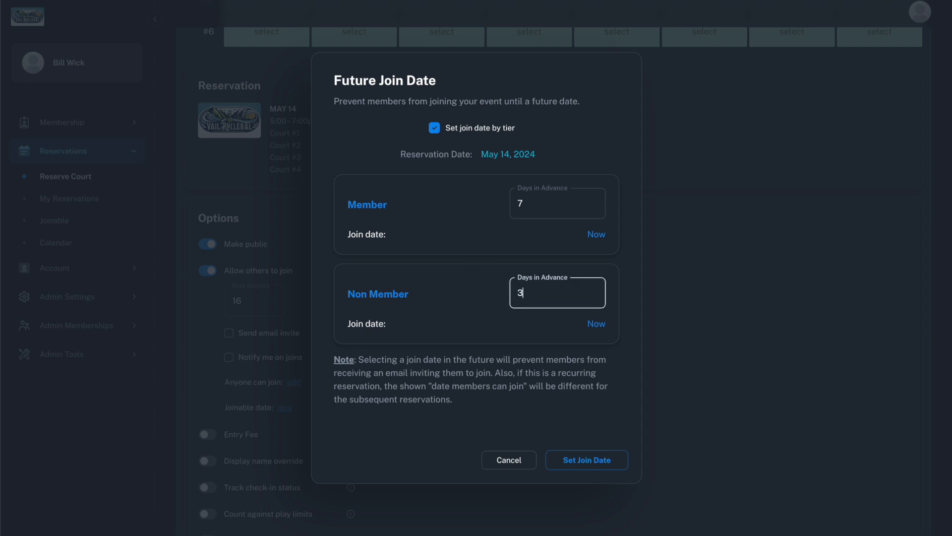
click(578, 460)
Override the event's display name with "Open Play" and make it count against play limits
scroll(578, 460, down, 4)
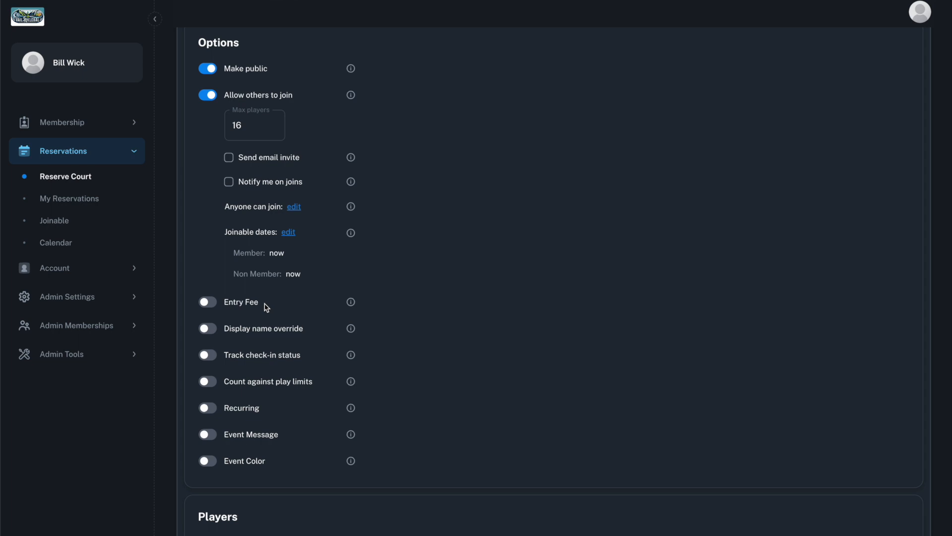
click(208, 328)
click(260, 358)
text(O)
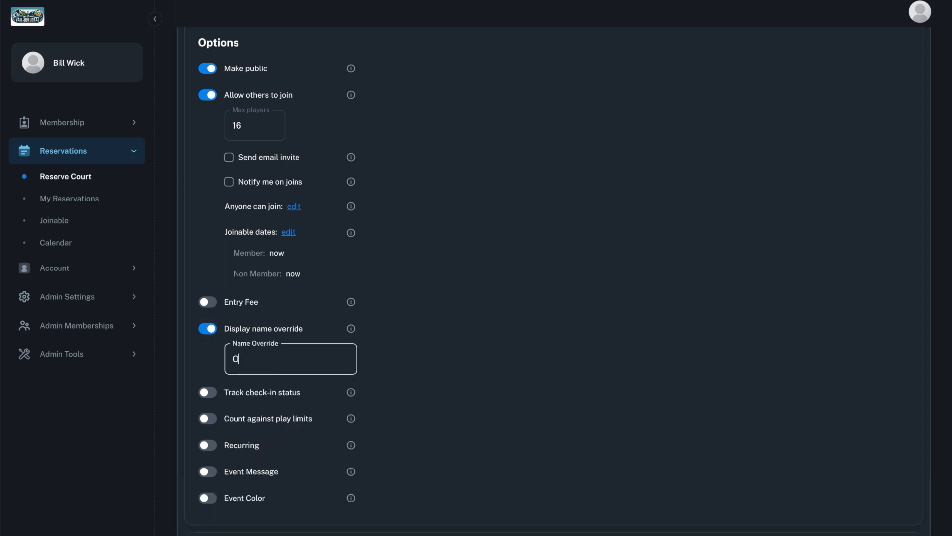
text(pen Play)
scroll(315, 396, down, 1)
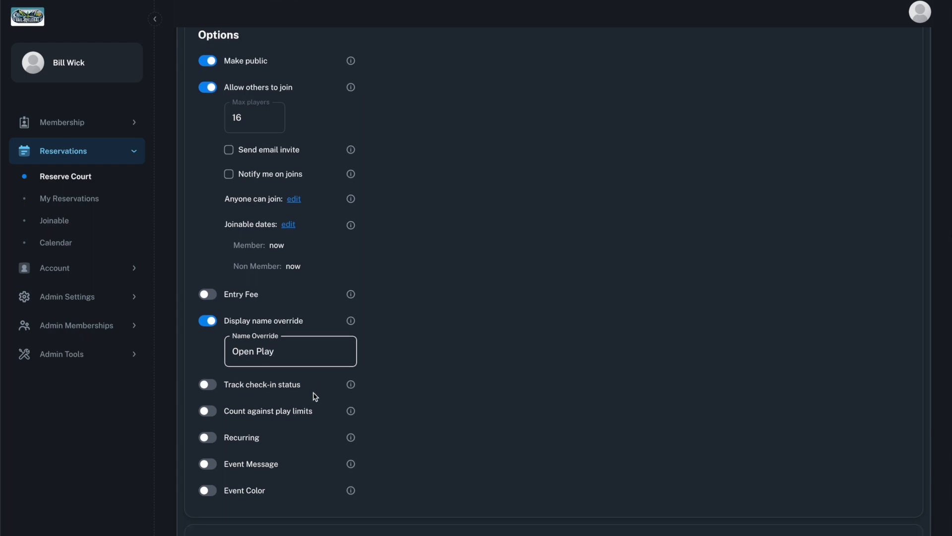
click(208, 412)
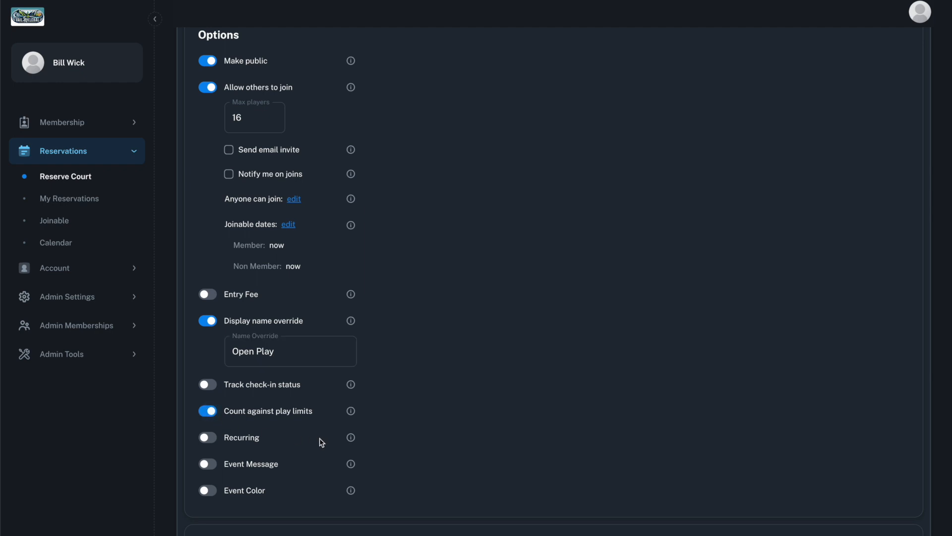
Make the reservation recur every week for 8 weeks, adding Thursday to the Tuesday sessions
scroll(322, 442, down, 2)
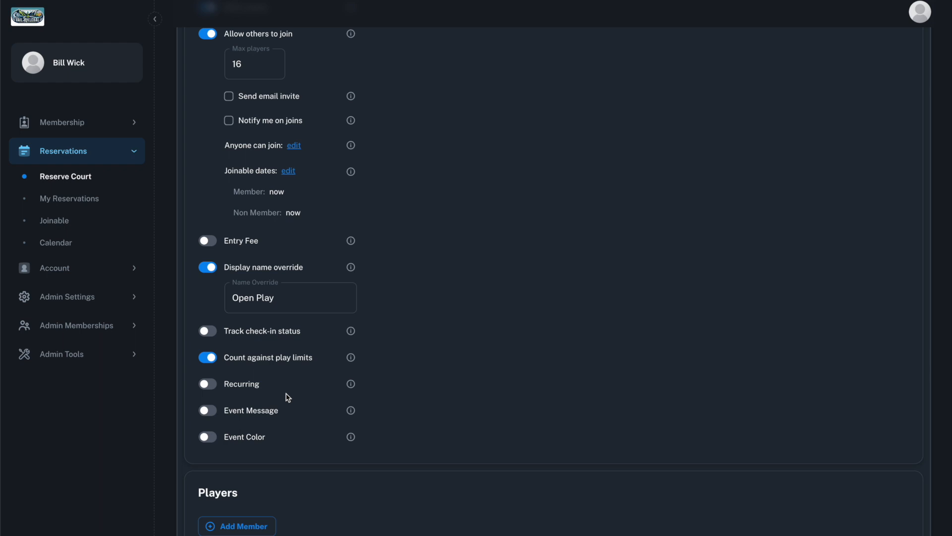
click(207, 384)
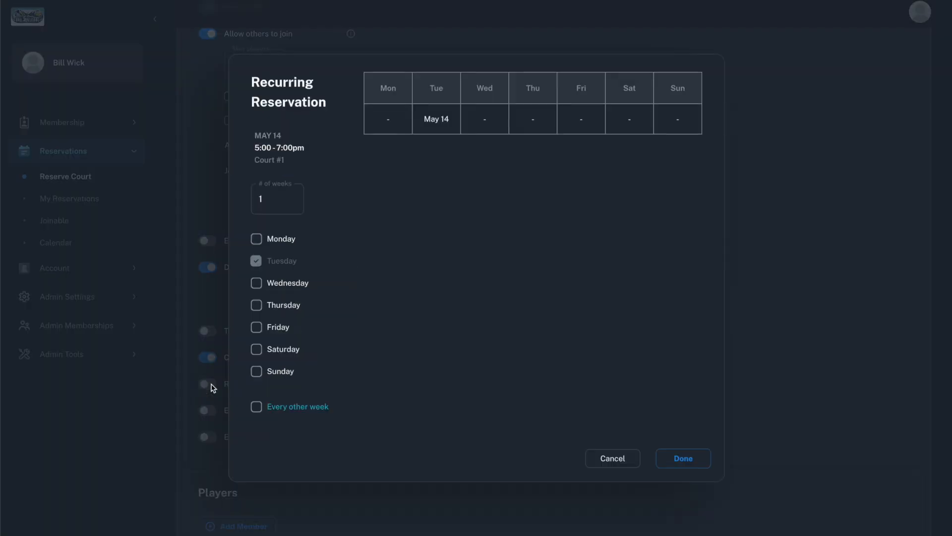
click(256, 305)
double_click(276, 203)
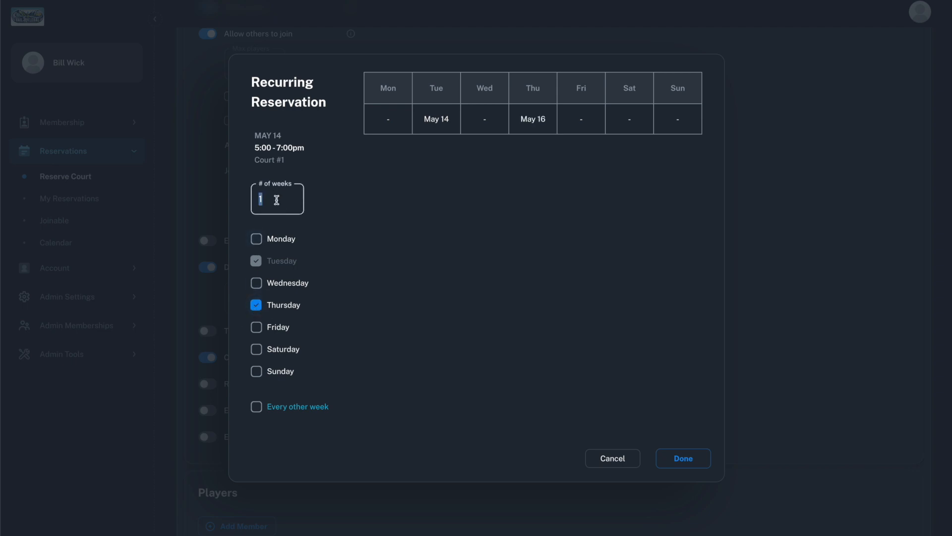
text(8)
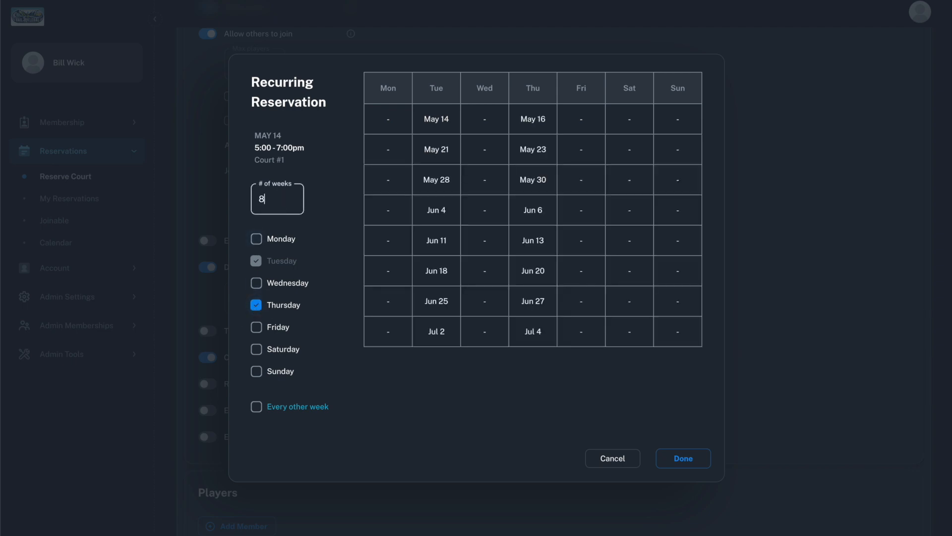
click(313, 410)
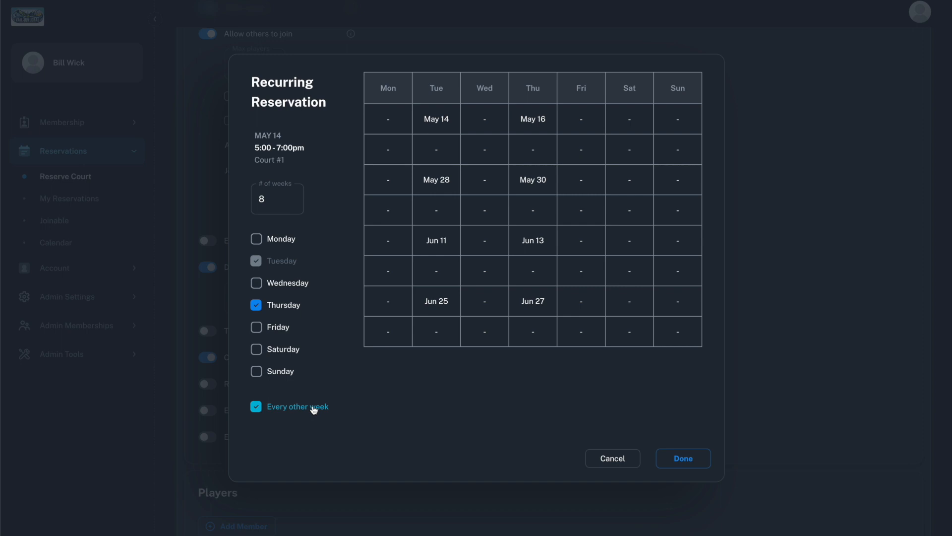
click(313, 409)
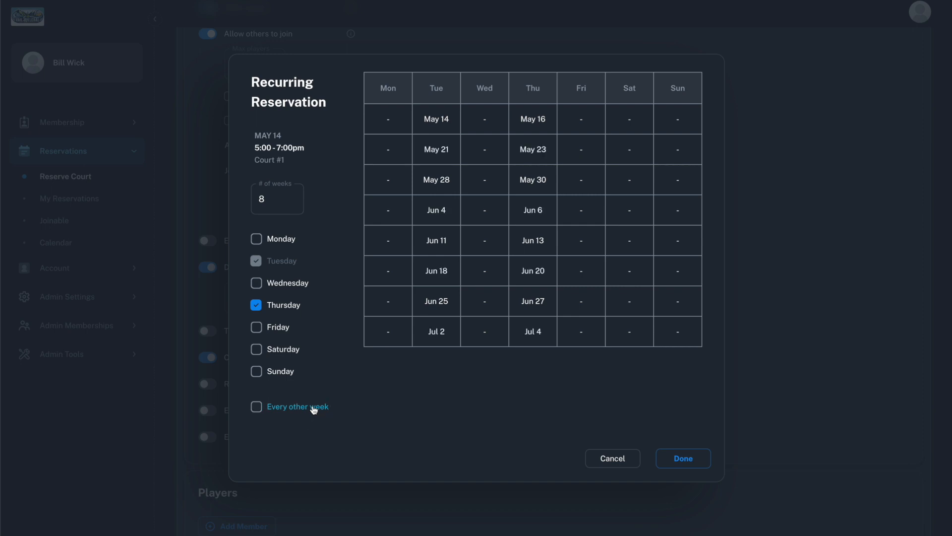
click(687, 457)
scroll(506, 442, down, 3)
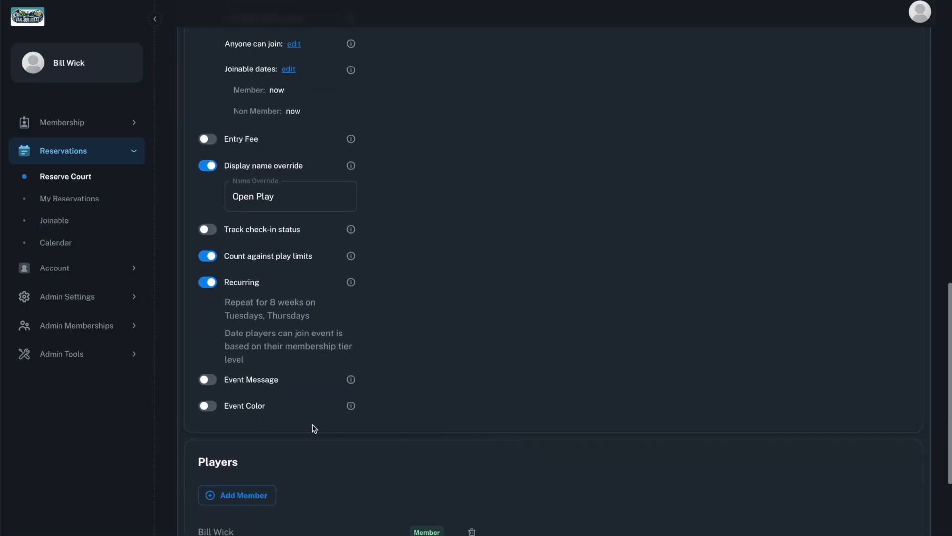
click(207, 380)
click(251, 415)
text(Players must )
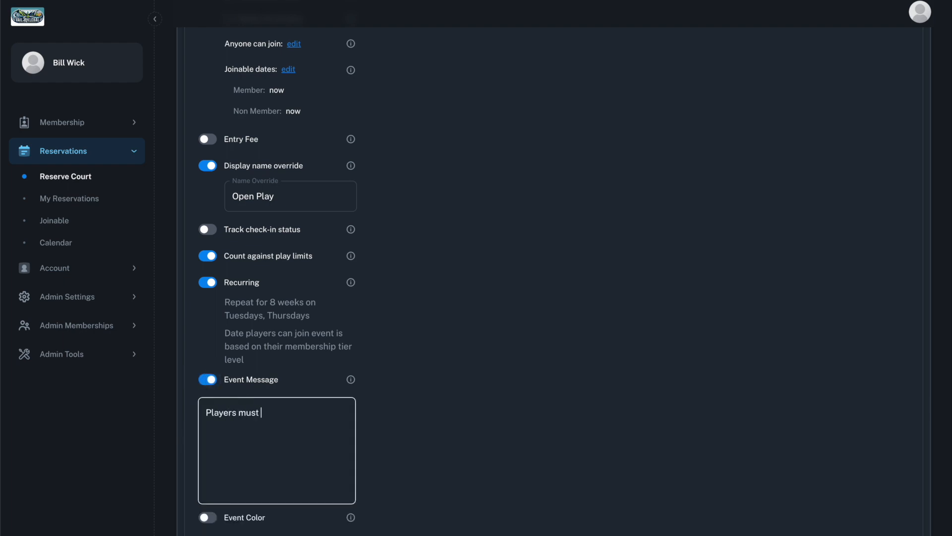
text(rotate using the [paddle rotation)
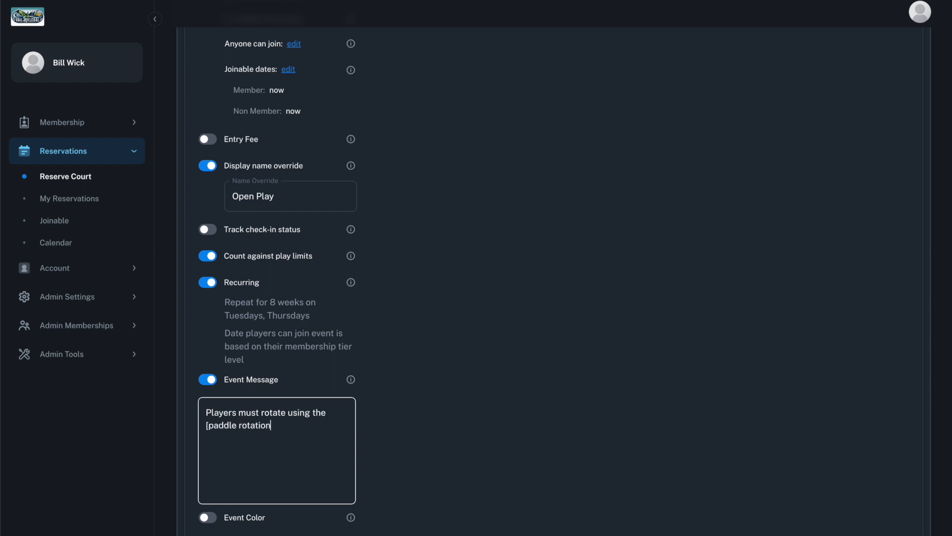
text( system]()
text(https://www.monroenc.org/Portals/0/Departments/Parks%20and%20Rec/Documents/Paddle%20Rotation.pdf)
text())
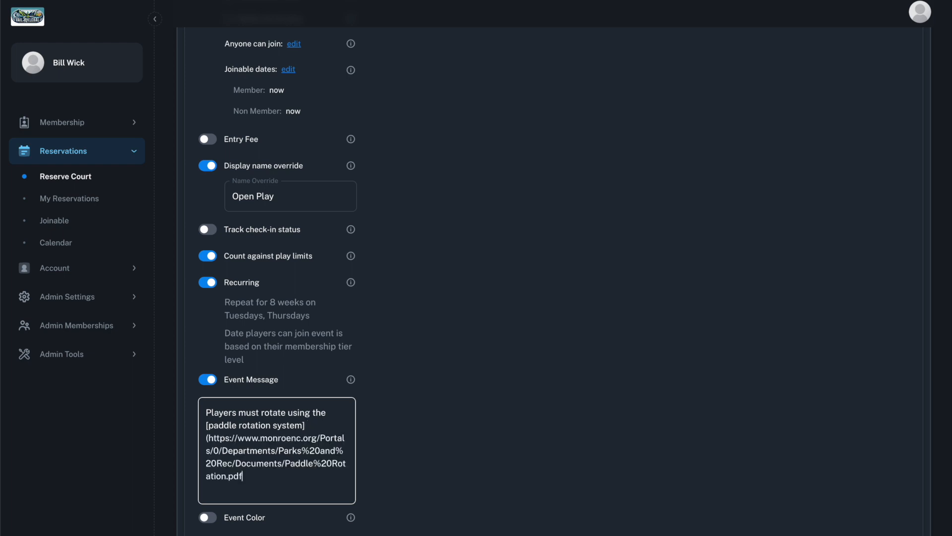
Enable a custom event color for the reservation and choose orange
scroll(421, 416, down, 2)
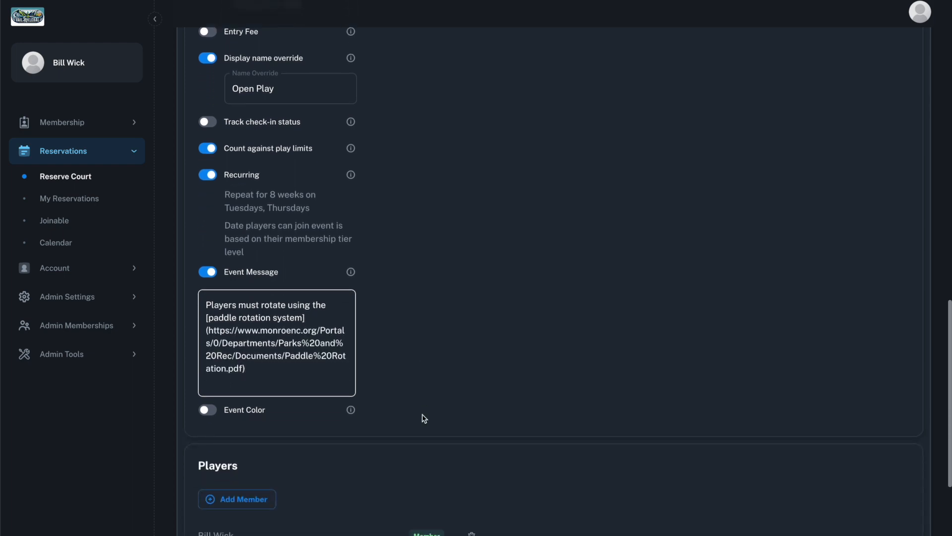
click(208, 402)
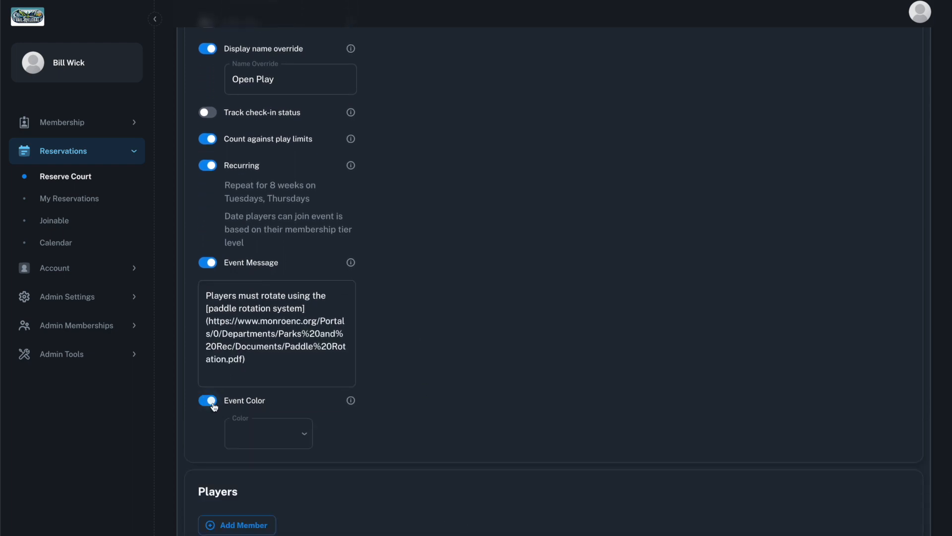
click(251, 433)
click(260, 435)
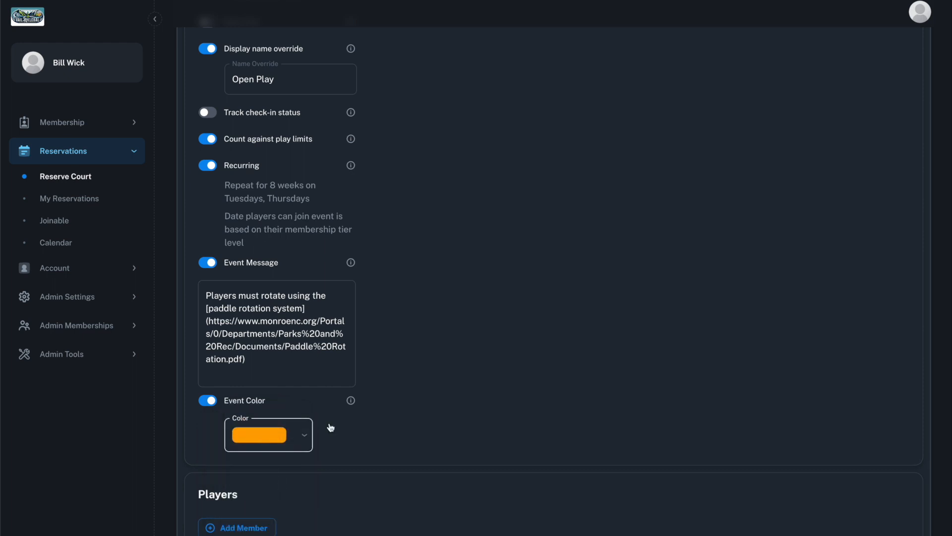
Remove the listed member from the reservation's players and complete the booking
scroll(476, 404, down, 3)
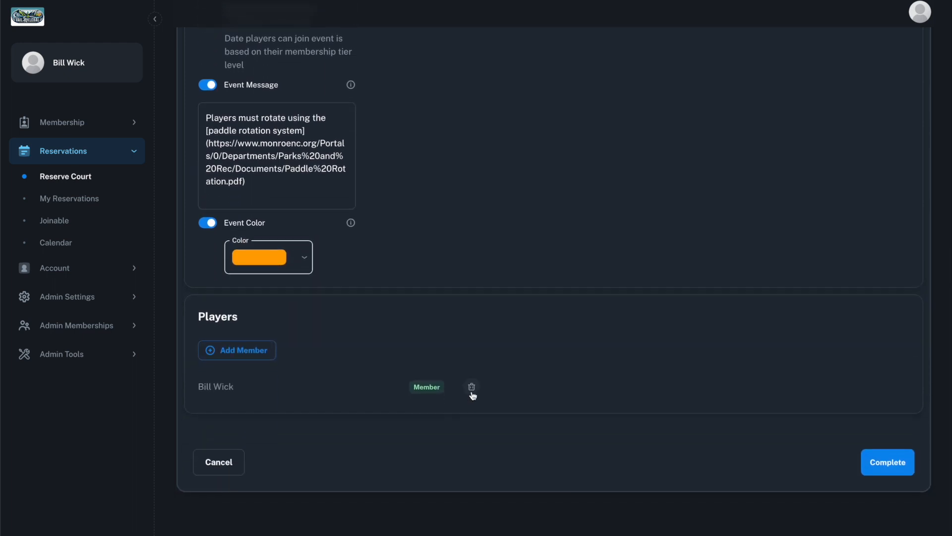
click(471, 387)
click(869, 461)
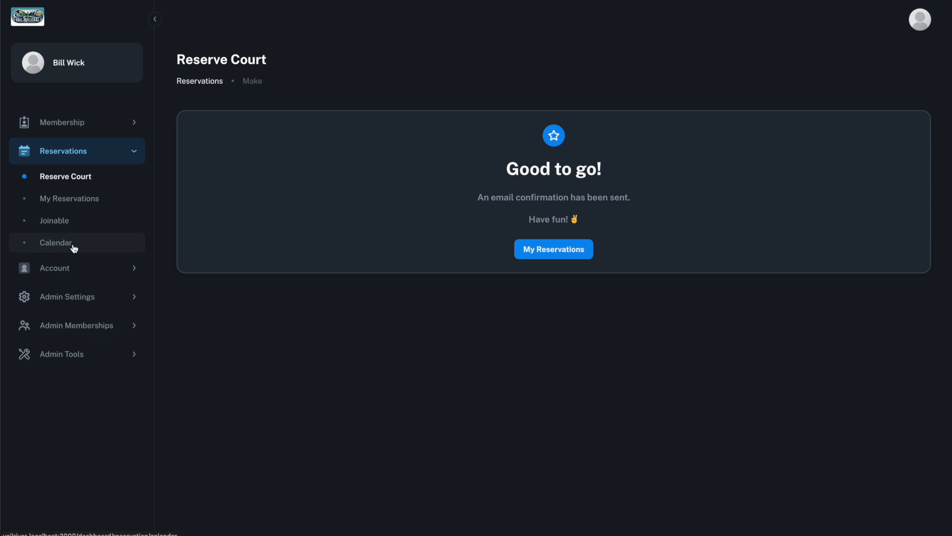
Check the Open Play reservation details for May 28 in the reservations calendar, then close them
click(56, 242)
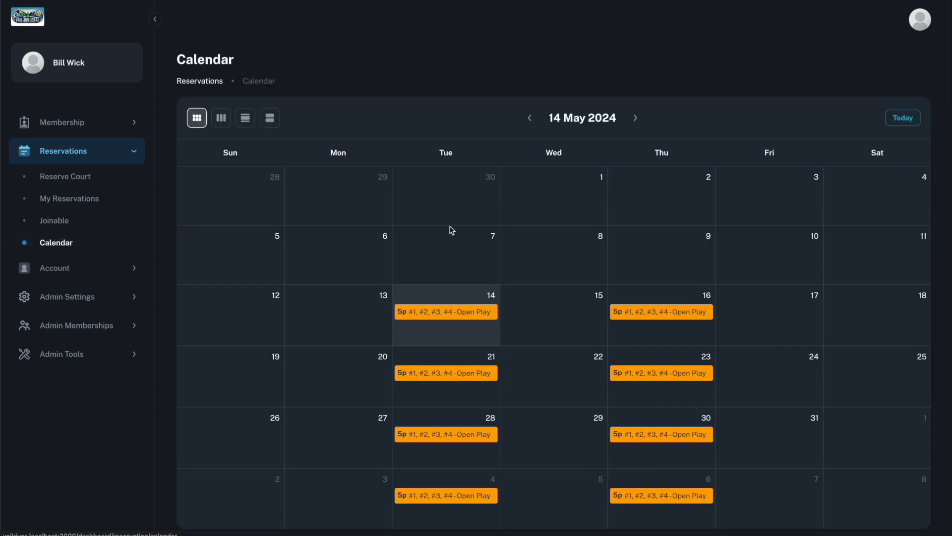
click(481, 435)
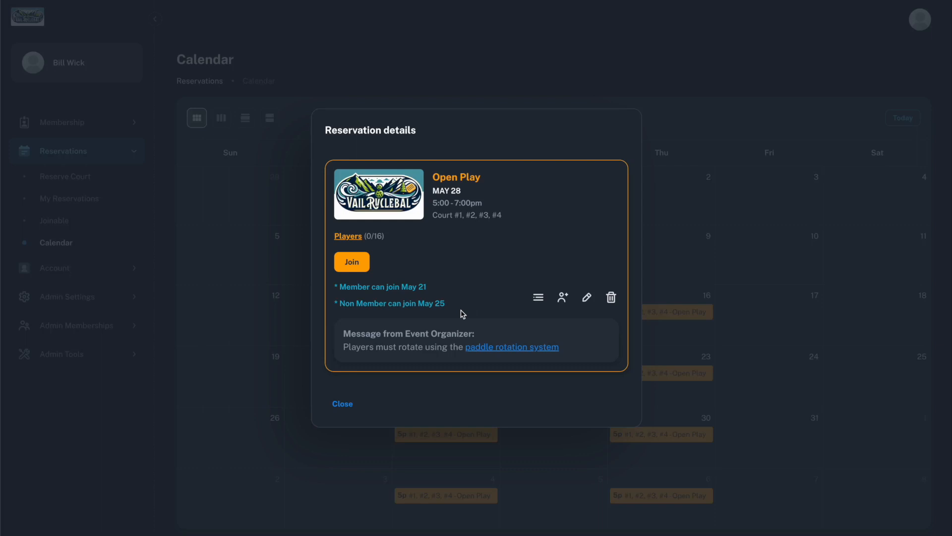
click(341, 404)
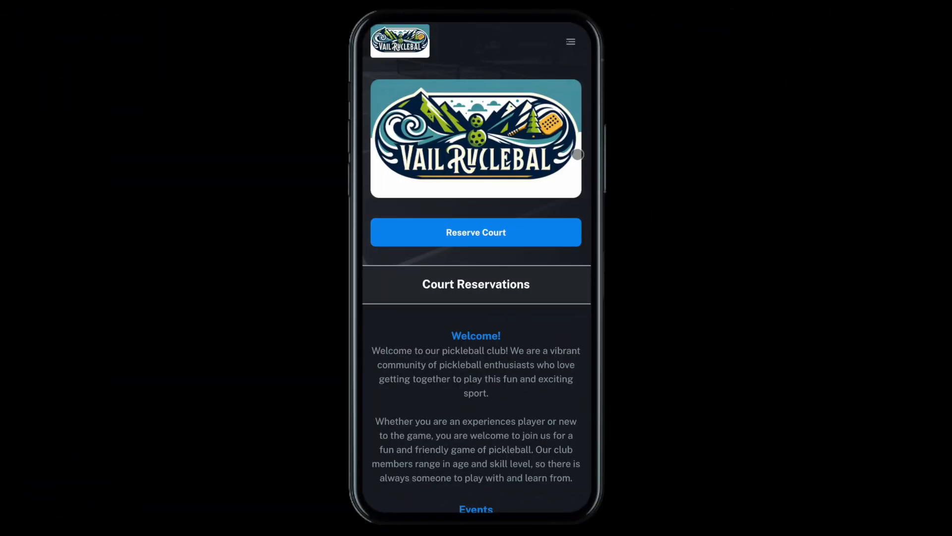
Browse the joinable events on the club's mobile page and join the May 14 Open Play session
scroll(555, 356, down, 15)
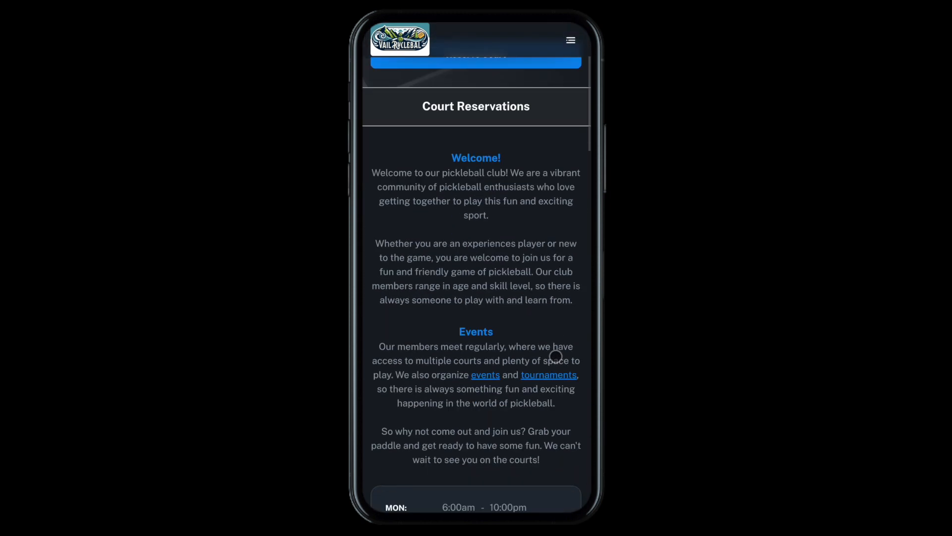
scroll(555, 356, down, 5)
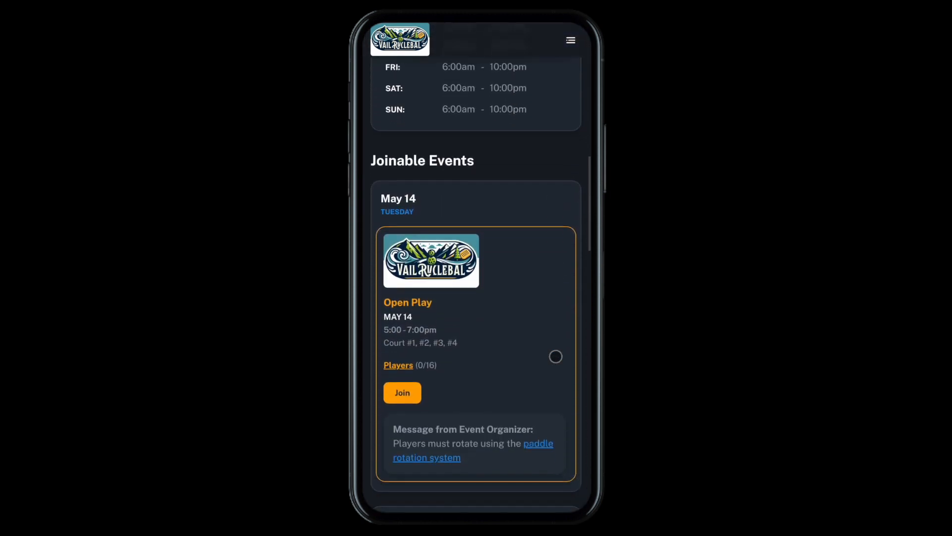
scroll(555, 357, down, 9)
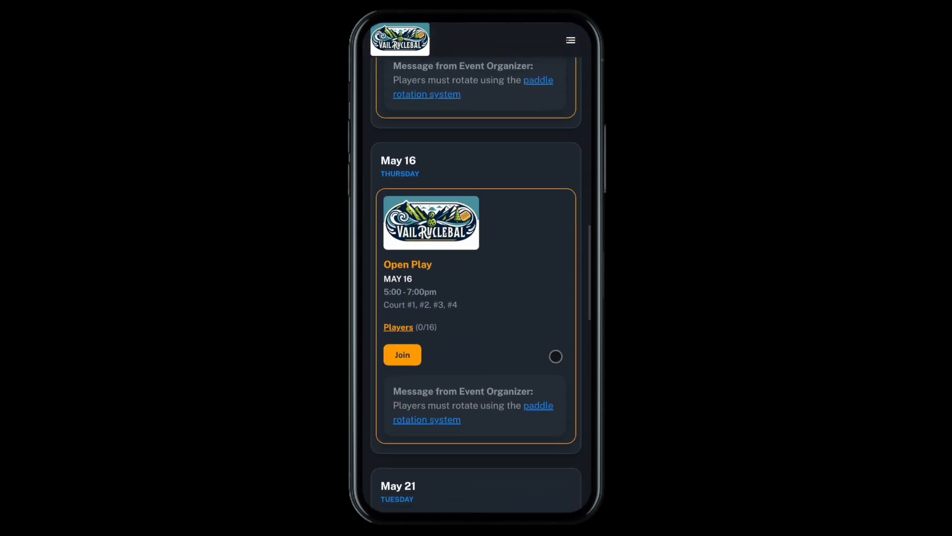
scroll(555, 356, down, 8)
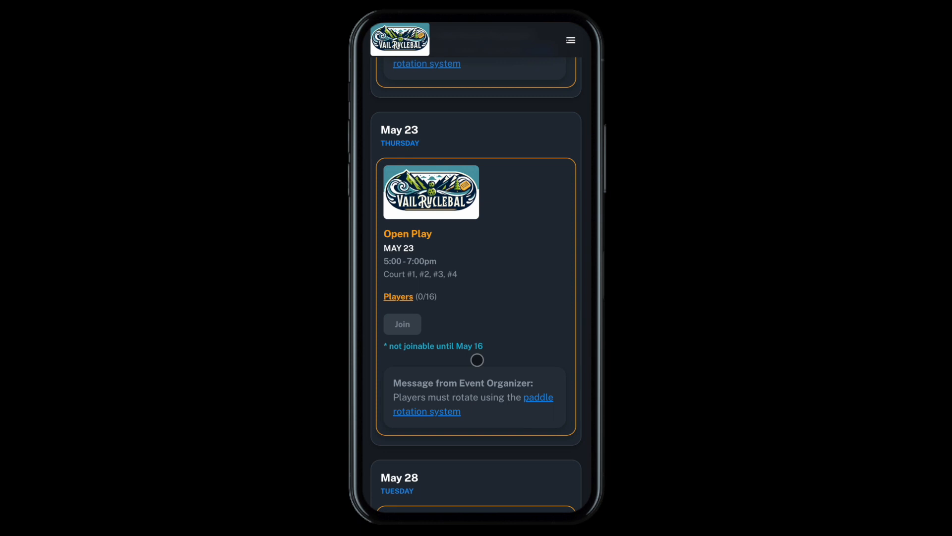
scroll(477, 360, up, 20)
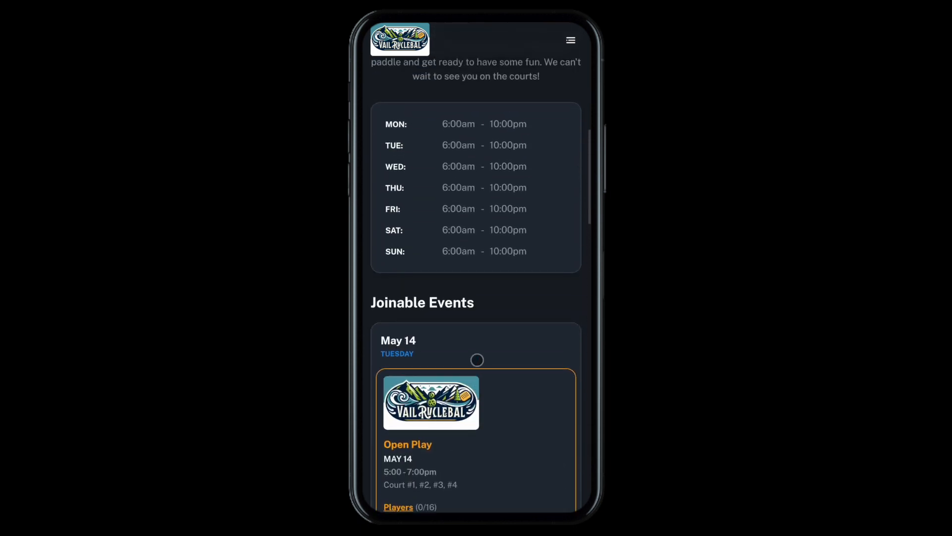
scroll(477, 360, down, 1)
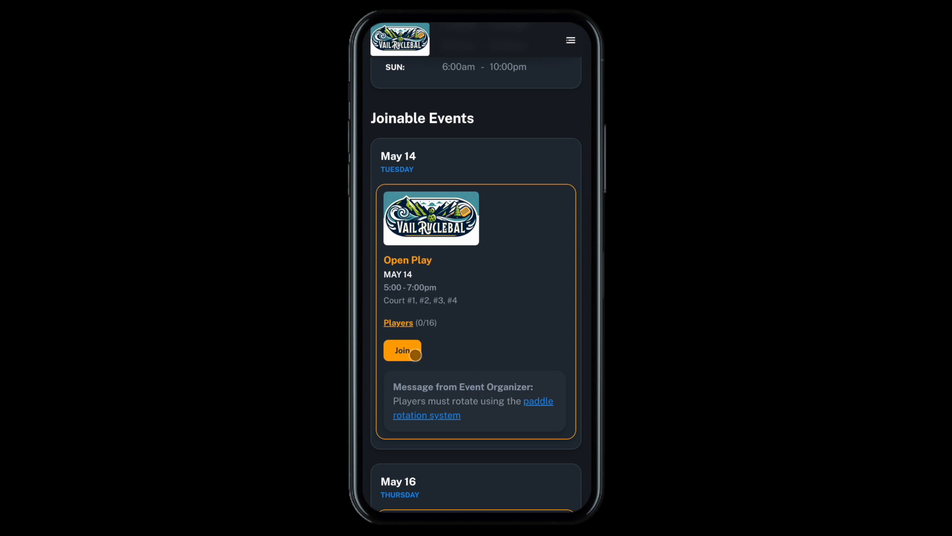
click(415, 355)
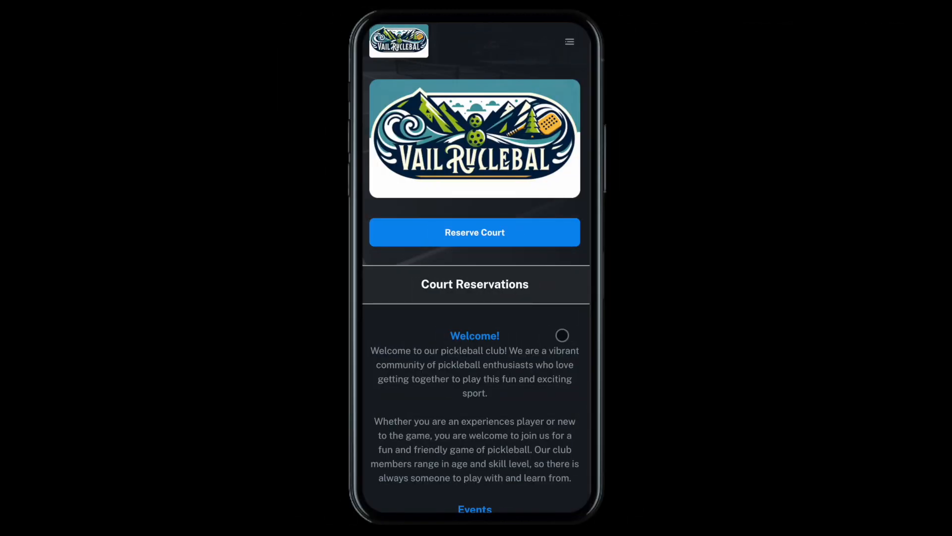
Join the waitlist for the full May 14 Open Play session and acknowledge the waitlist notice
scroll(562, 335, down, 15)
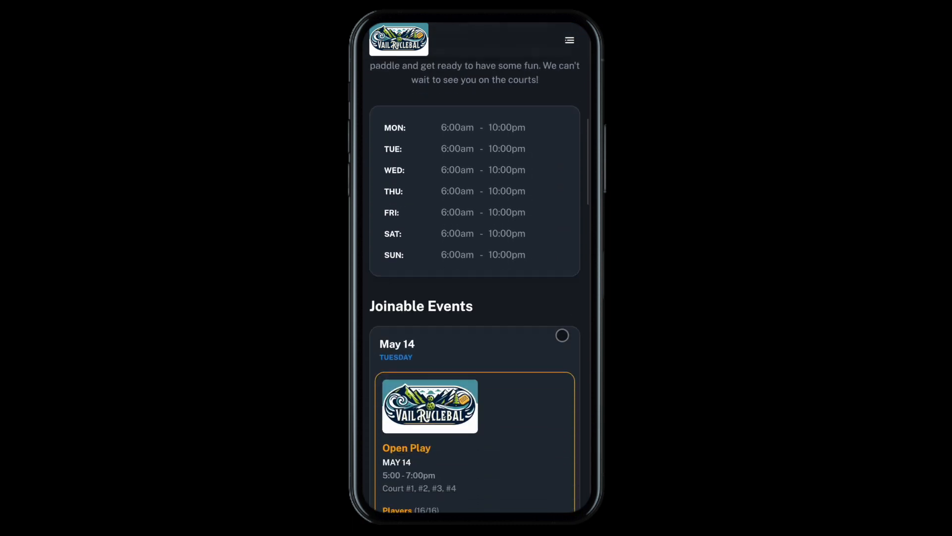
scroll(562, 336, down, 3)
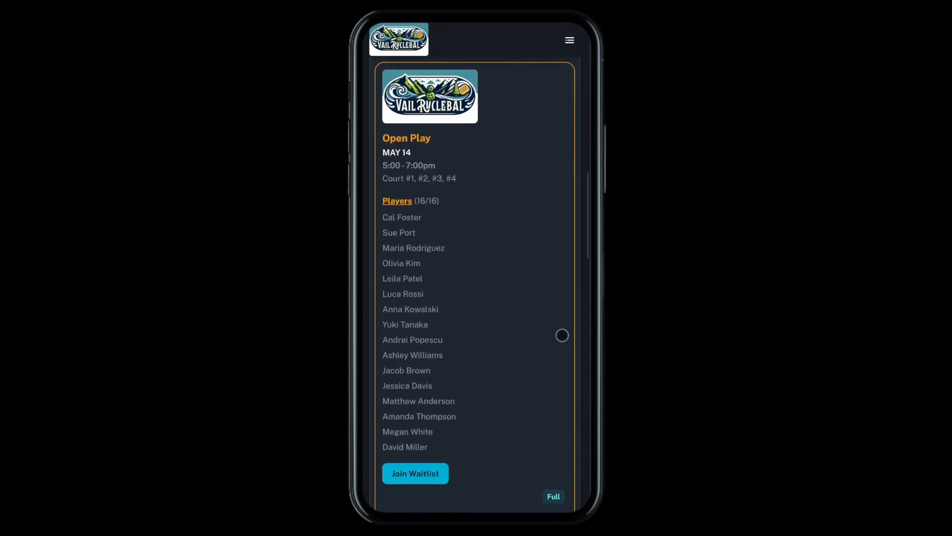
scroll(562, 335, down, 3)
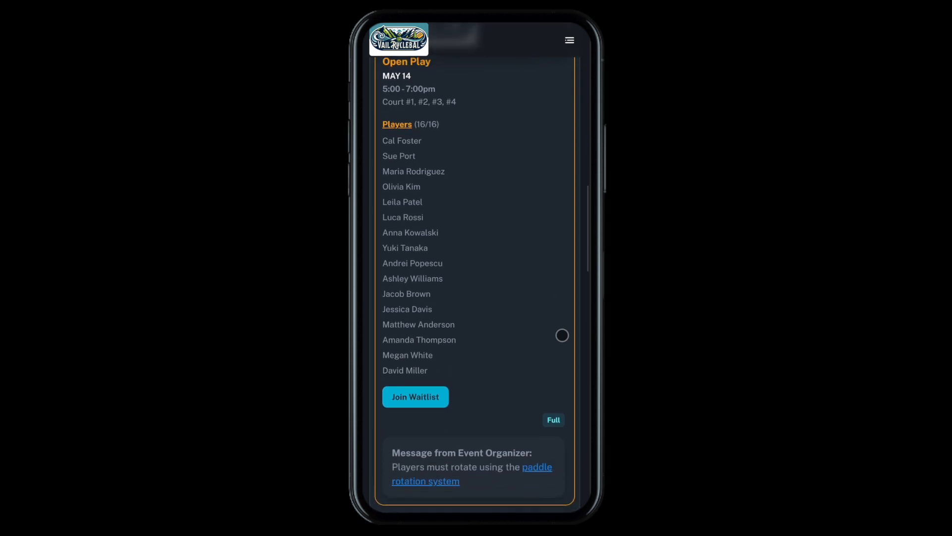
click(441, 407)
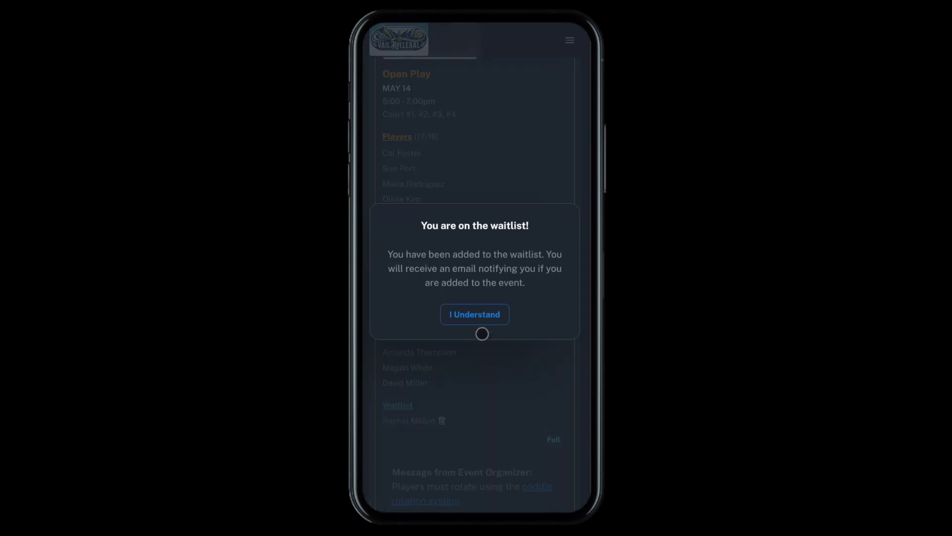
click(483, 314)
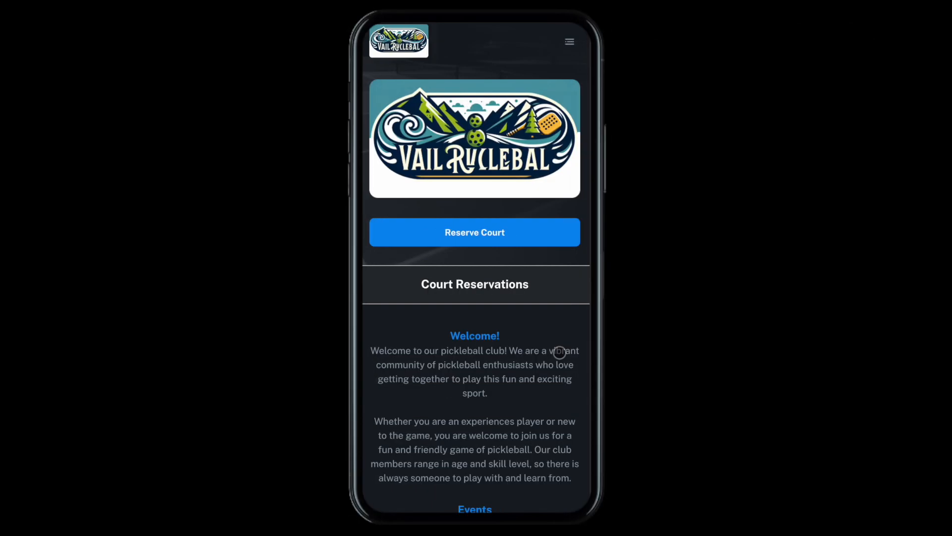
As another member, add yourself to the May 14 Open Play waitlist behind the existing entry and acknowledge the notice
scroll(559, 352, down, 10)
scroll(560, 352, down, 10)
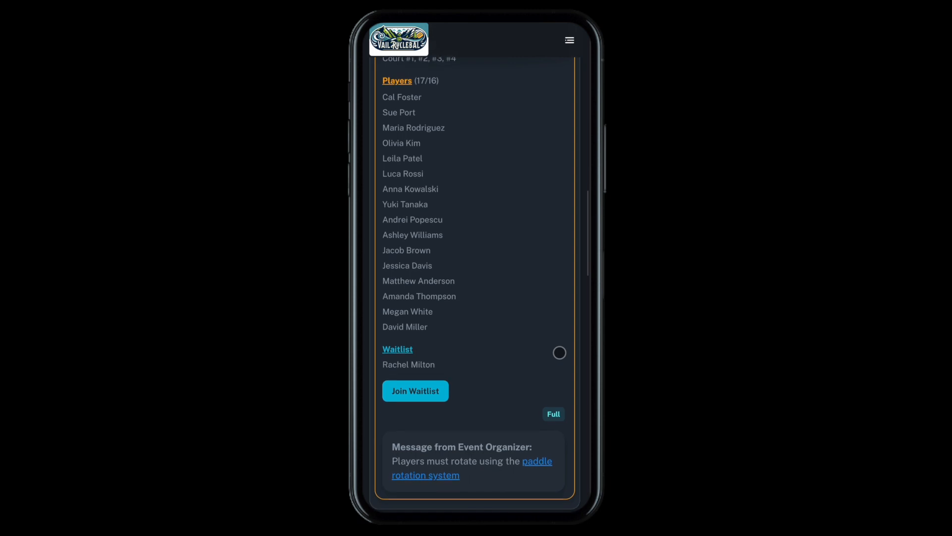
click(440, 390)
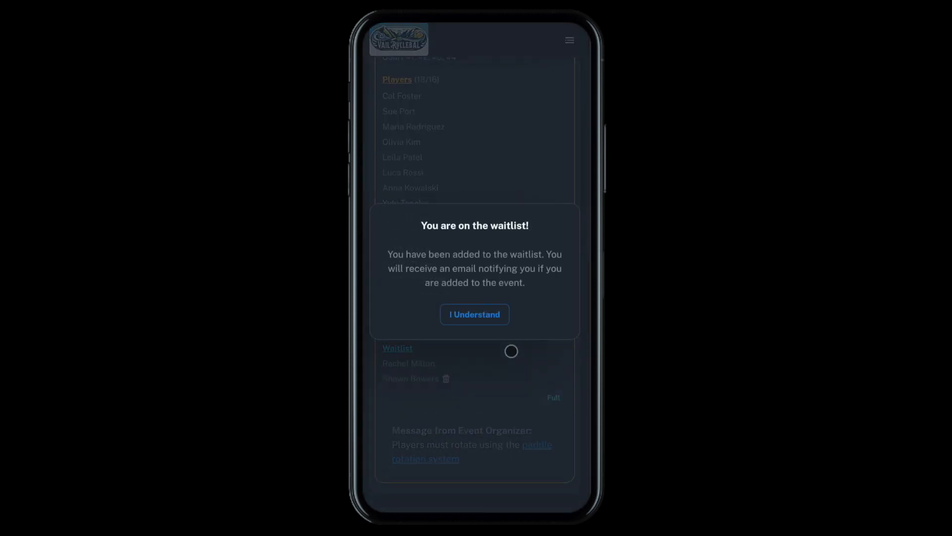
click(487, 314)
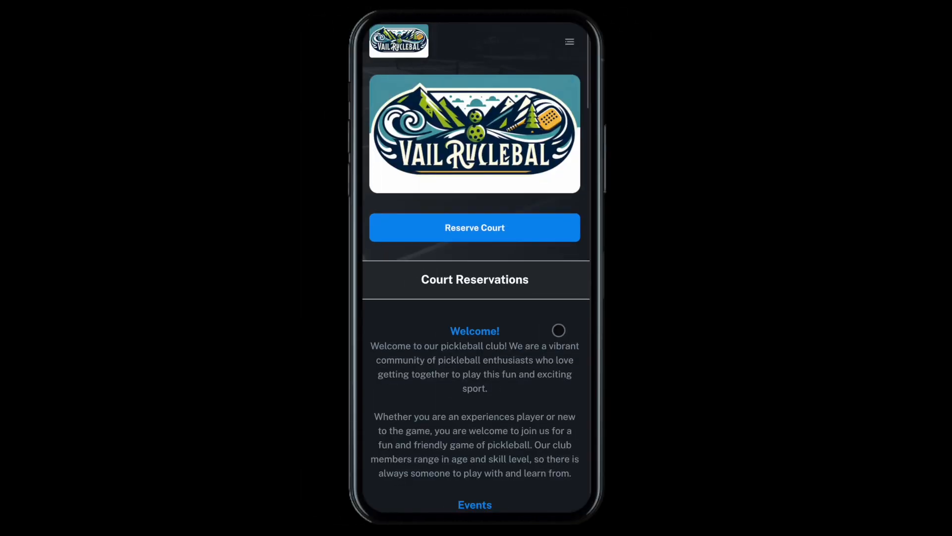
As a registered player, remove yourself from the May 14 Open Play session and confirm the removal
scroll(558, 329, down, 5)
scroll(559, 330, down, 10)
scroll(558, 330, down, 2)
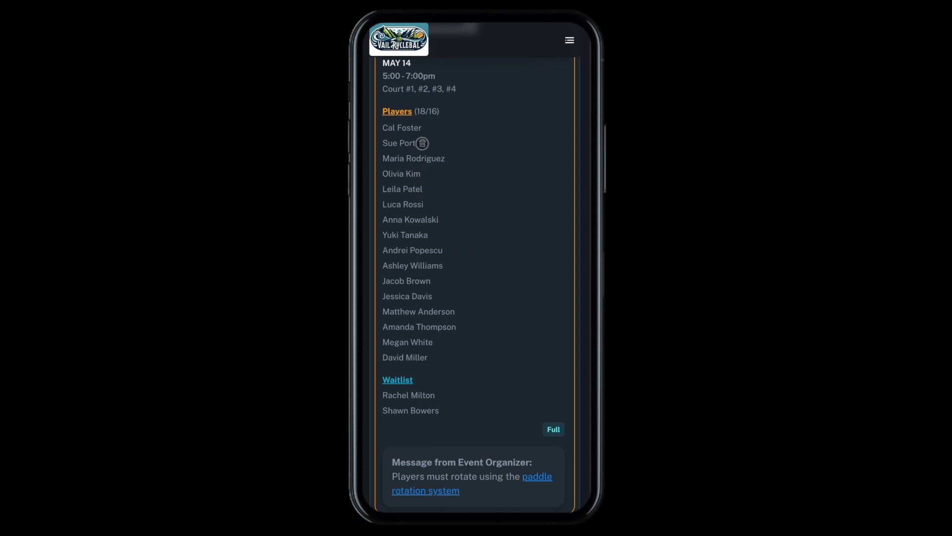
click(422, 143)
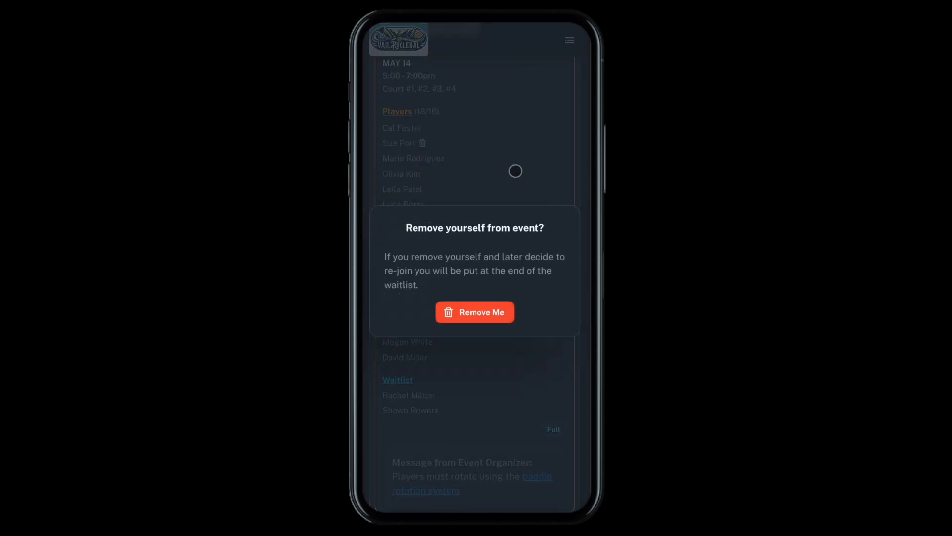
click(503, 314)
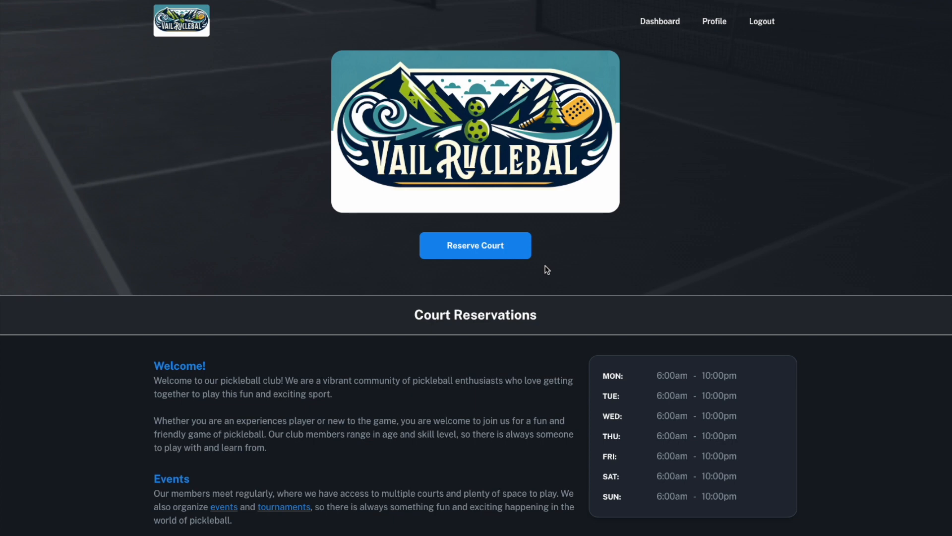
Start a new court reservation from the club page and set its date to May 25
click(515, 255)
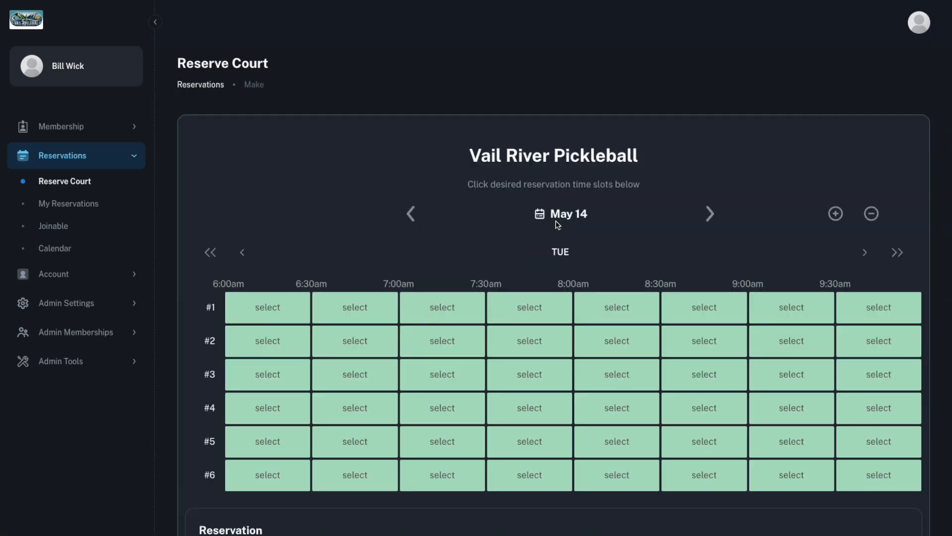
click(557, 217)
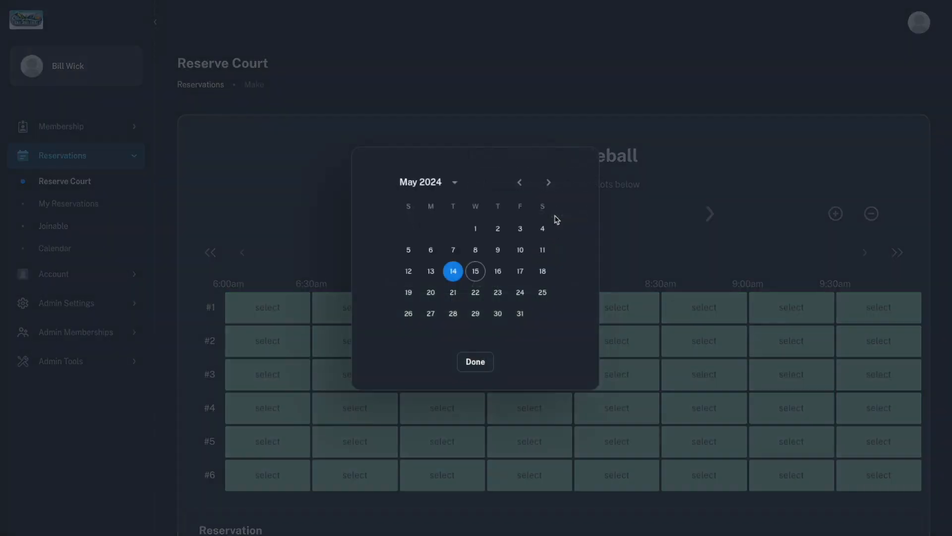
click(543, 293)
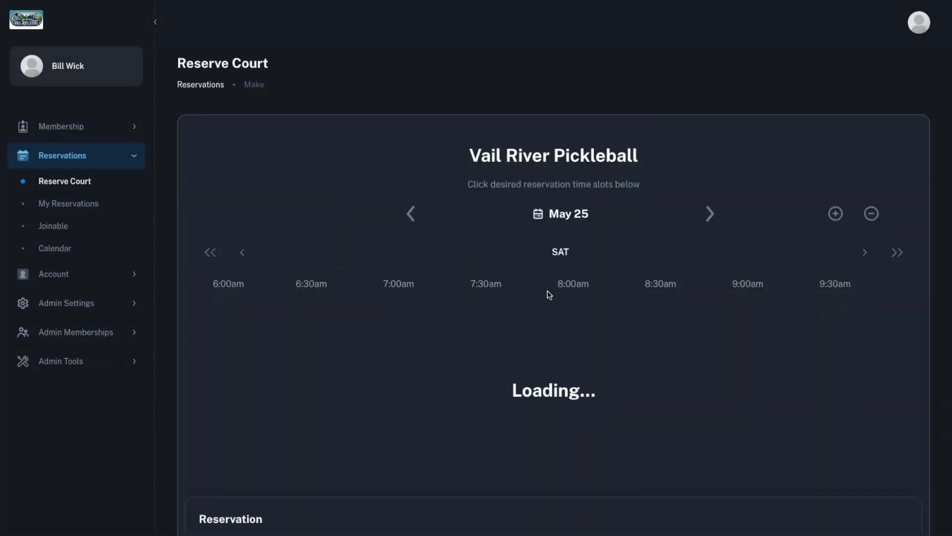
Select courts #1 and #2 from 10:00 to 11:30am for the reservation
click(865, 252)
click(865, 253)
click(864, 253)
click(697, 308)
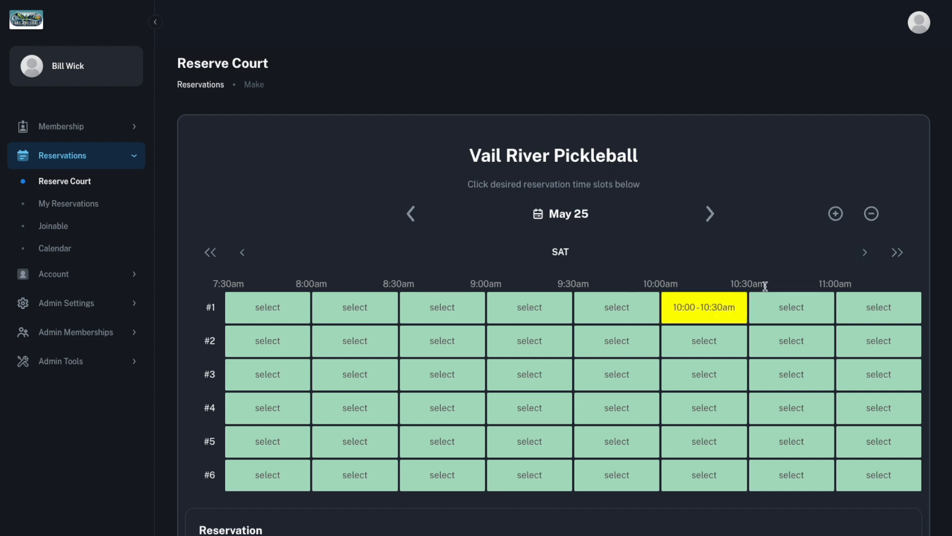
click(864, 252)
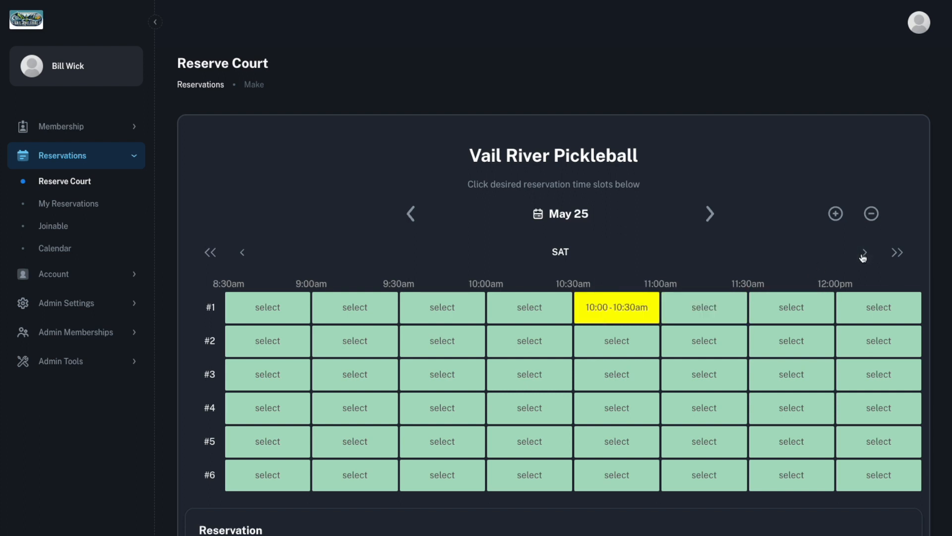
click(864, 253)
click(864, 252)
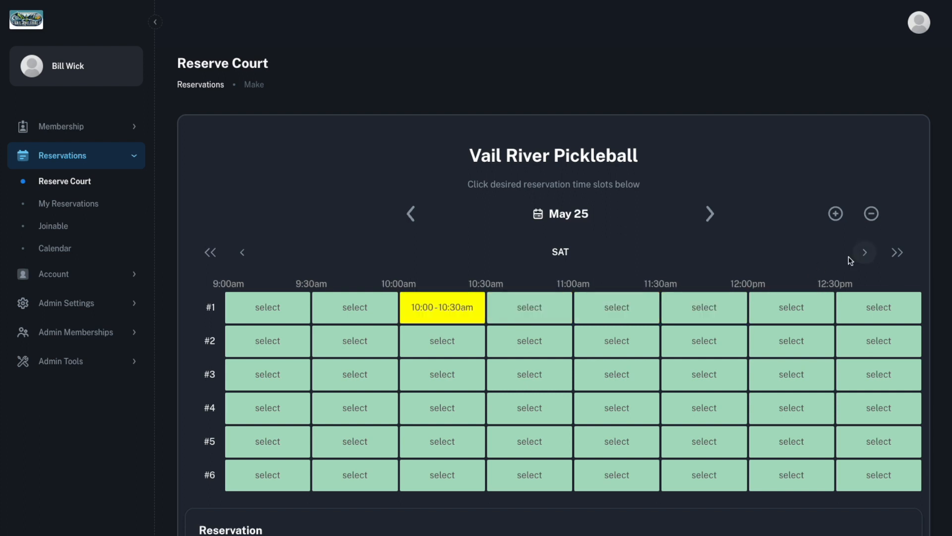
click(638, 347)
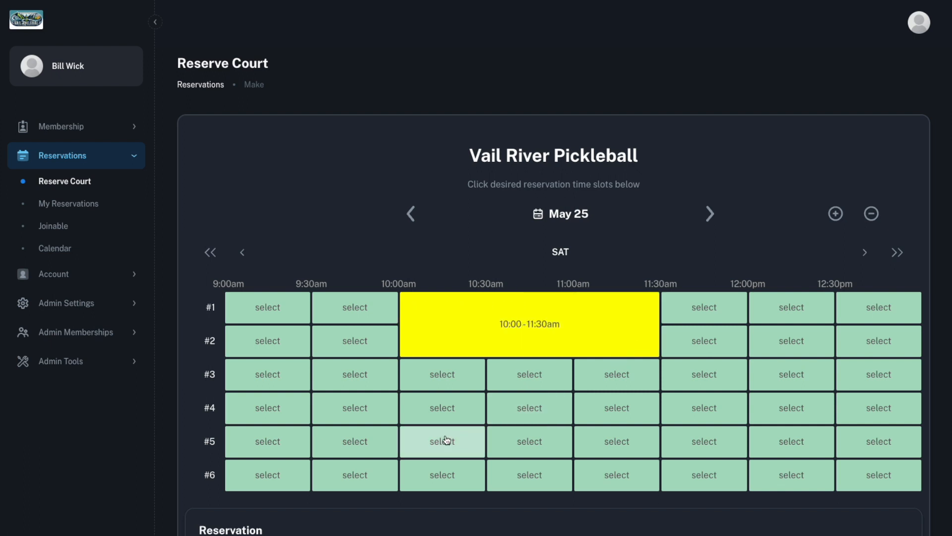
Make the reservation public and joinable by others, with a maximum of 10 players and notifications on joins
scroll(446, 439, down, 3)
scroll(445, 434, down, 5)
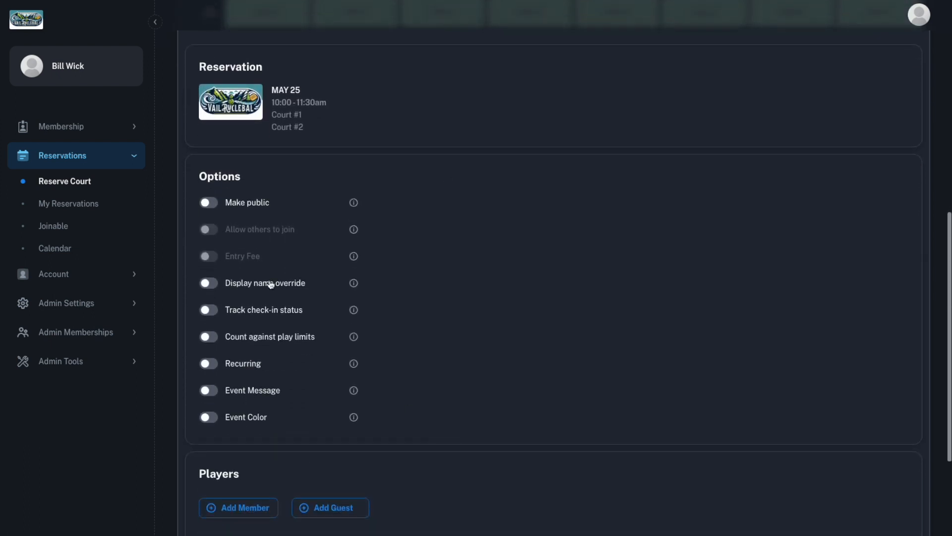
click(212, 208)
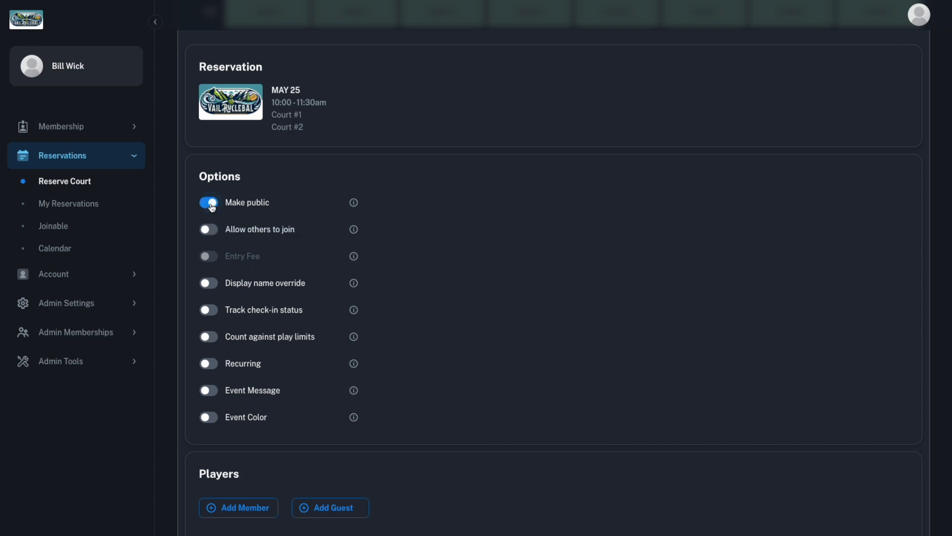
click(211, 231)
double_click(251, 260)
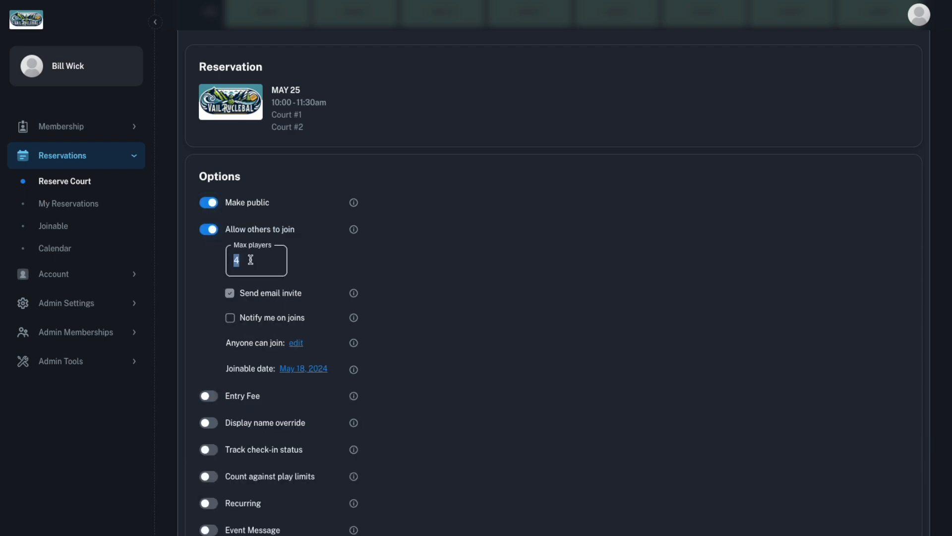
text(10)
scroll(320, 299, down, 1)
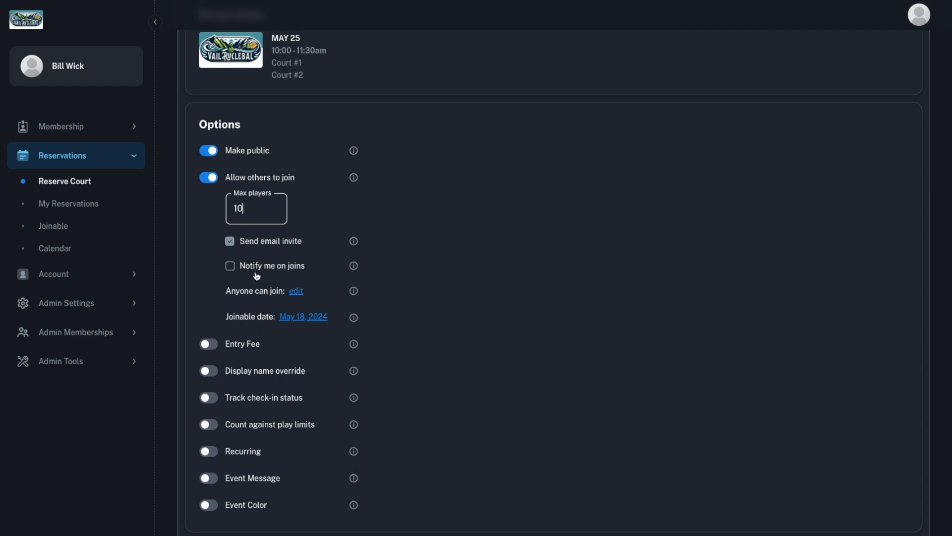
click(230, 265)
Set the joinable date so members can join 12 days in advance of the reservation
scroll(392, 317, down, 1)
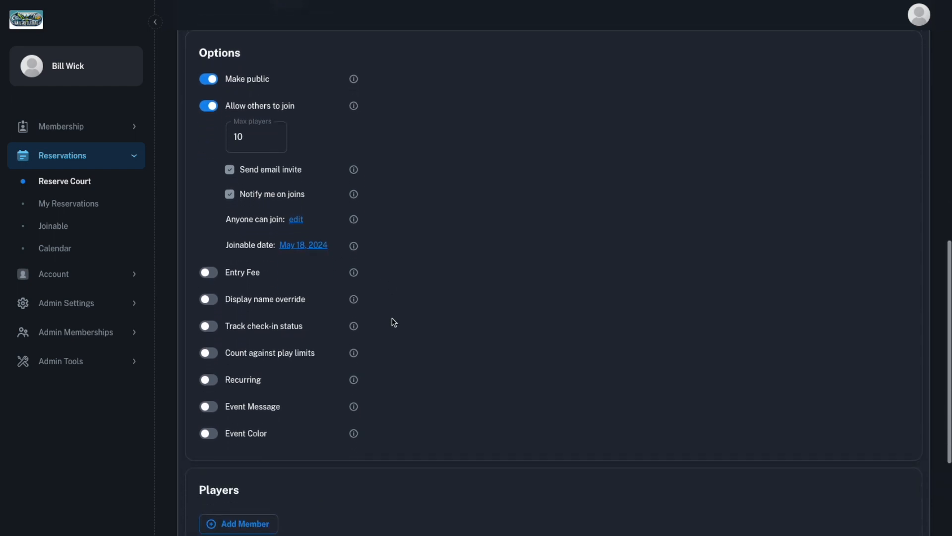
click(310, 244)
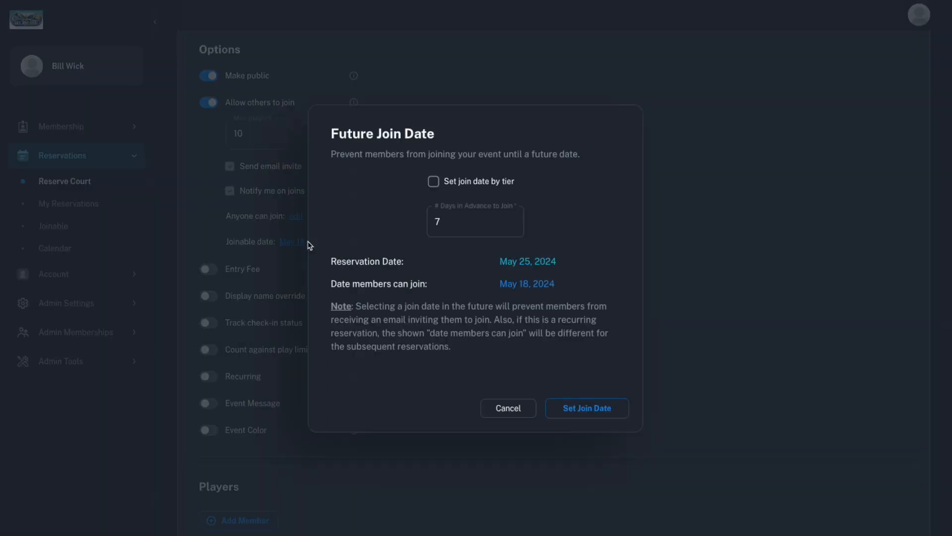
click(440, 221)
key(BackSpace)
text(8)
key(BackSpace)
text(11)
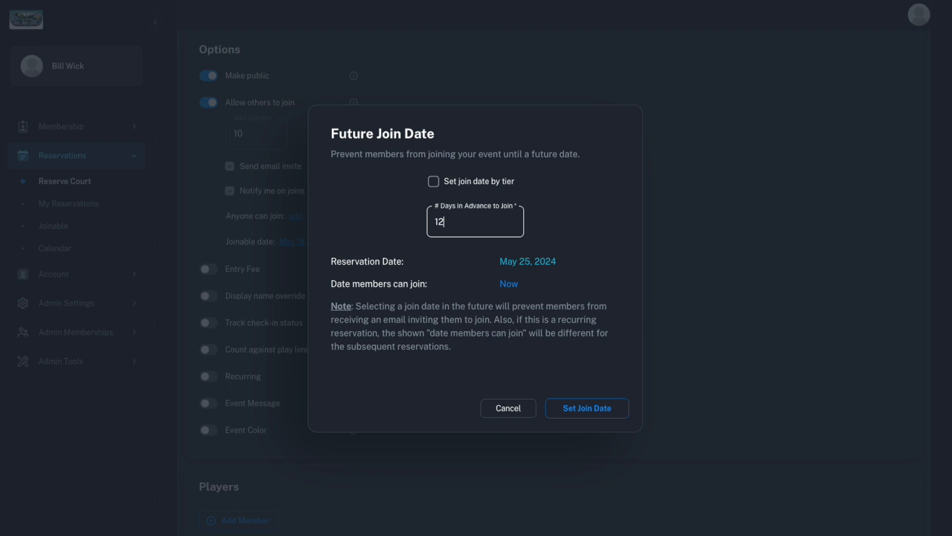
click(582, 408)
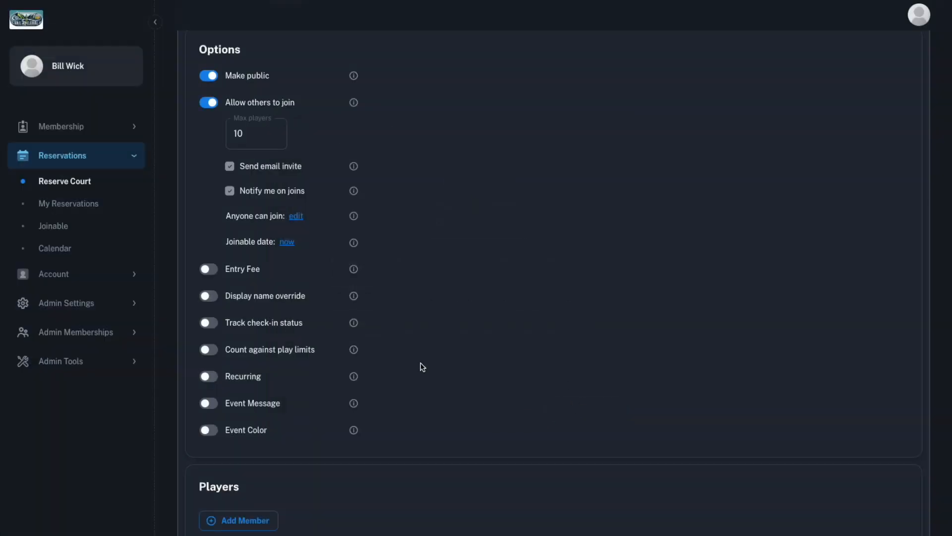
Enable an entry fee for the reservation and set it to $25
click(207, 269)
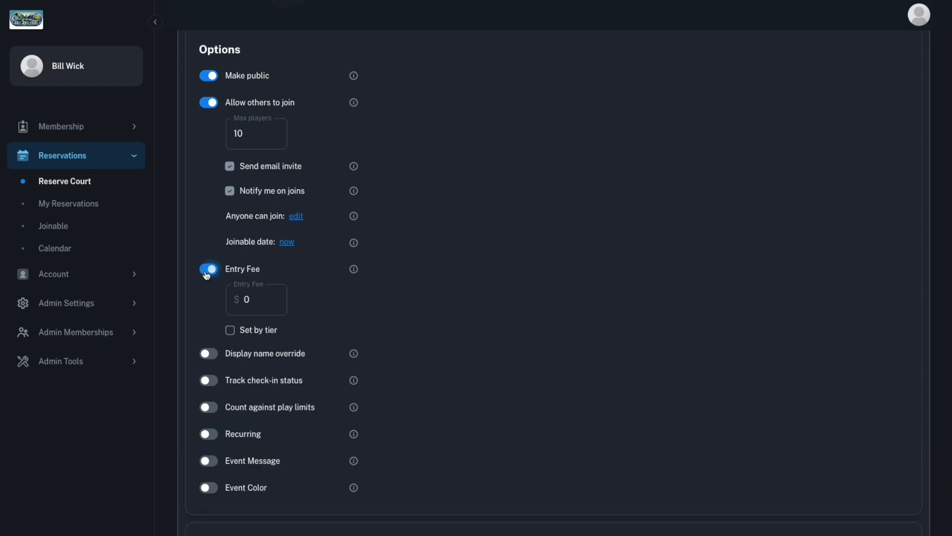
click(258, 296)
text(25)
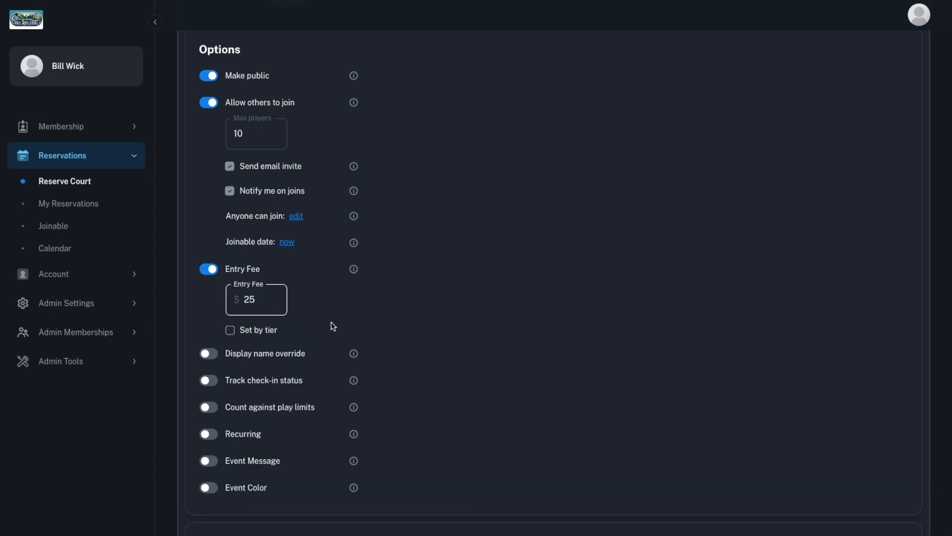
Set the entry fee by tier, with $20 for members and $30 for non-members
scroll(331, 322, down, 1)
click(229, 324)
double_click(262, 293)
text(20)
key(Tab)
text(30)
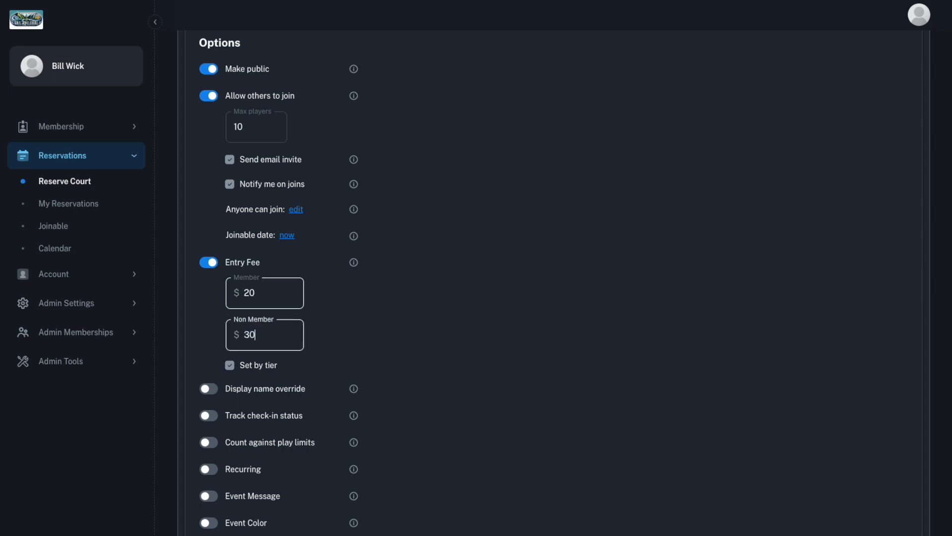
Override the display name with "Pickleball Beginner's Clinic" and enable check-in status tracking
click(206, 388)
scroll(284, 402, down, 1)
click(284, 383)
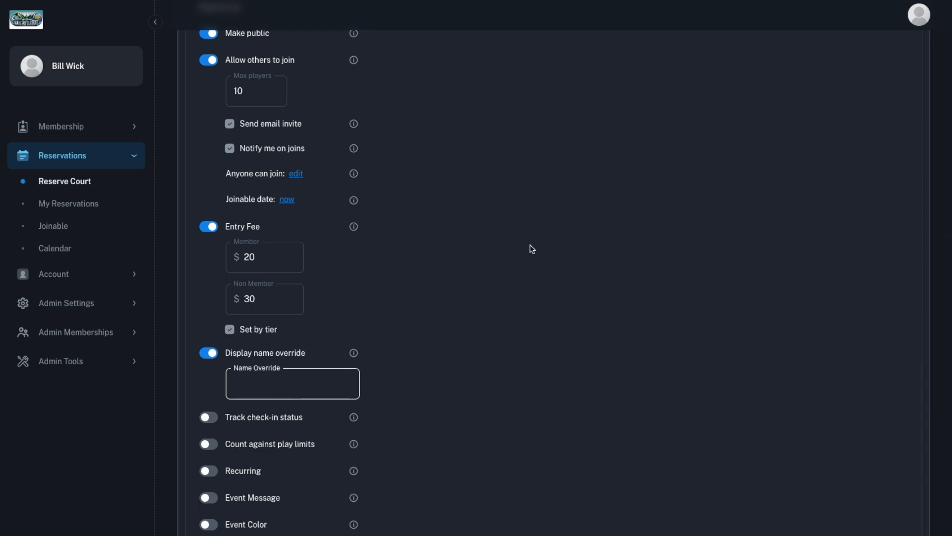
text(Pickleball Beginner's Clini)
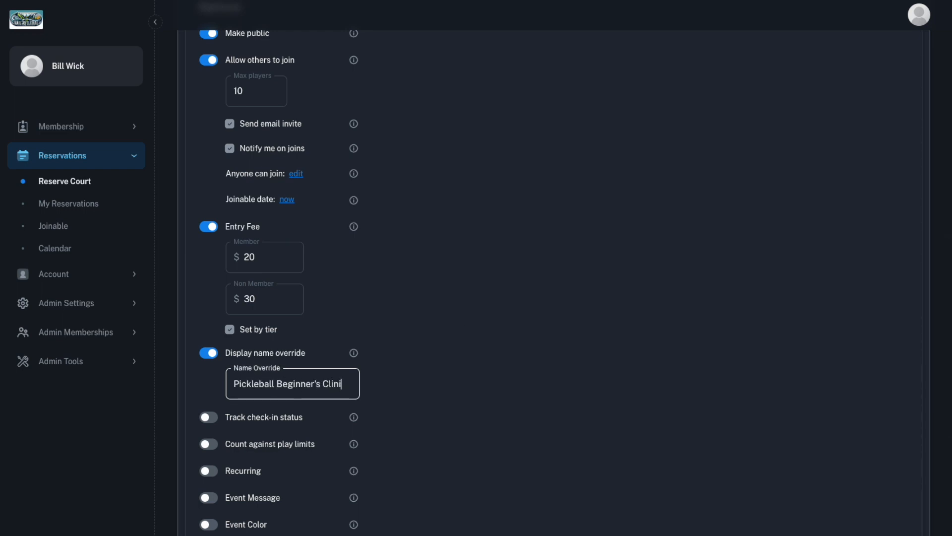
text(c)
scroll(576, 313, down, 3)
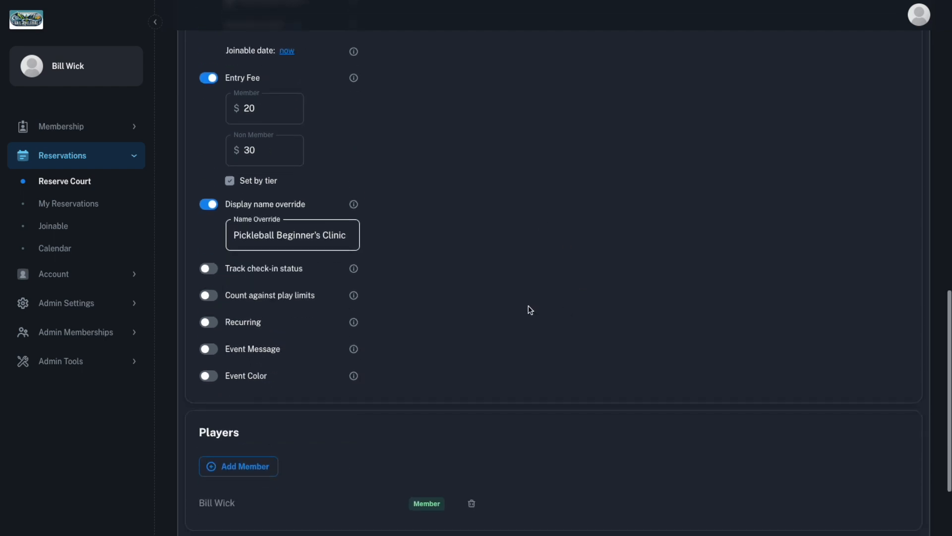
click(208, 269)
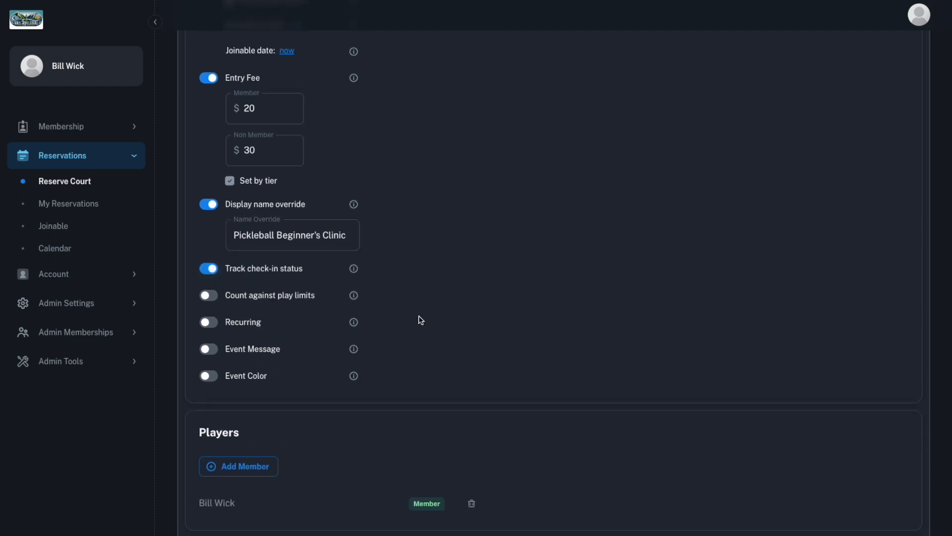
Add the event message "Please be sure to bring your own paddle and a water bottle."
scroll(419, 315, down, 1)
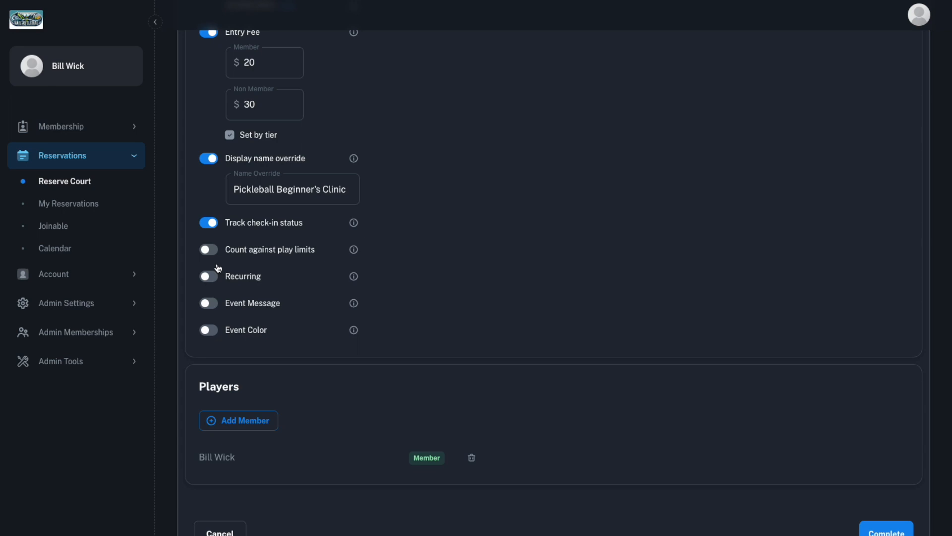
click(209, 302)
click(242, 344)
text(P)
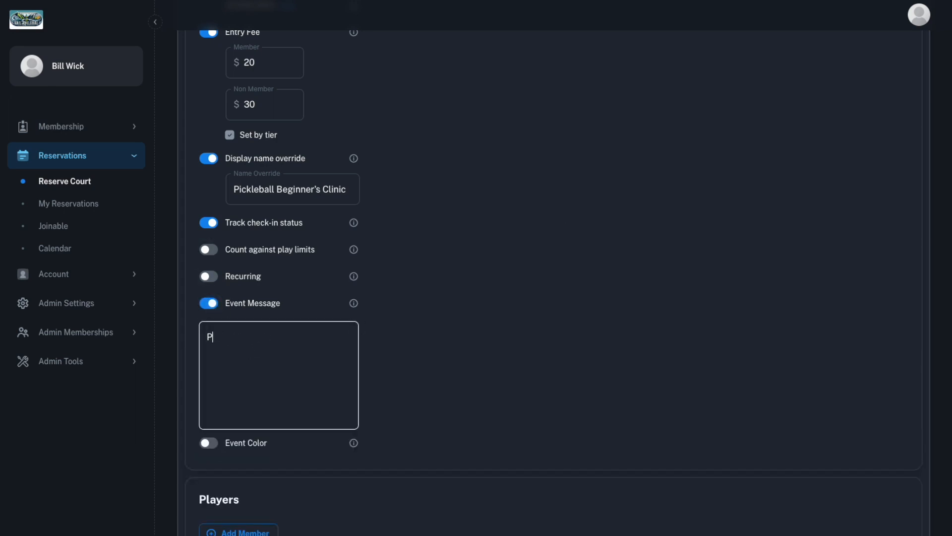
text(lease be sure to bring your own paddle and a water bottle.)
Enable an event color for the reservation and choose green
scroll(272, 293, down, 2)
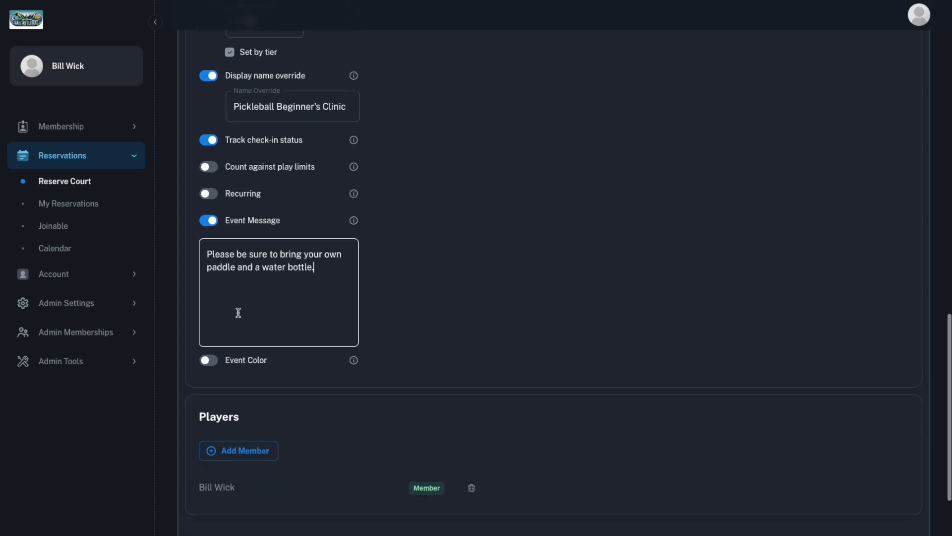
click(208, 359)
scroll(323, 382, down, 1)
scroll(362, 391, down, 1)
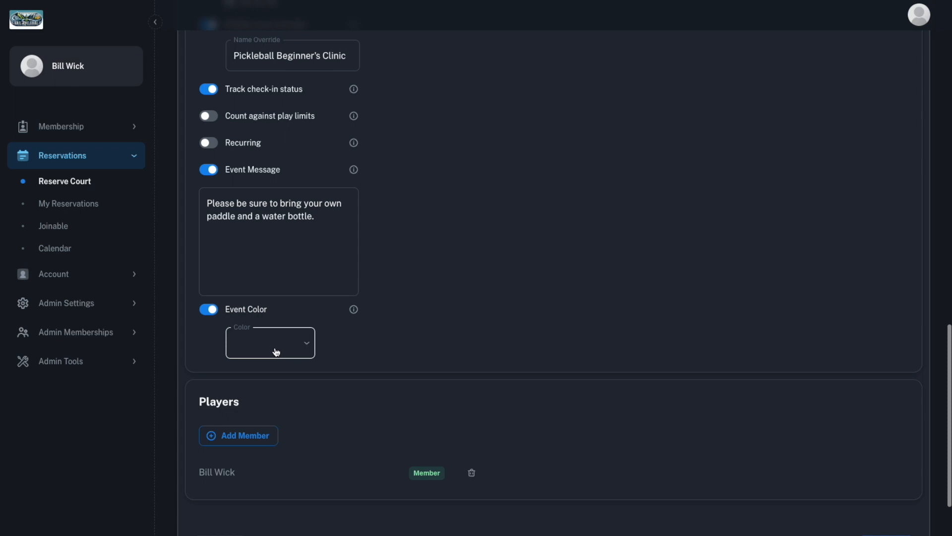
click(274, 347)
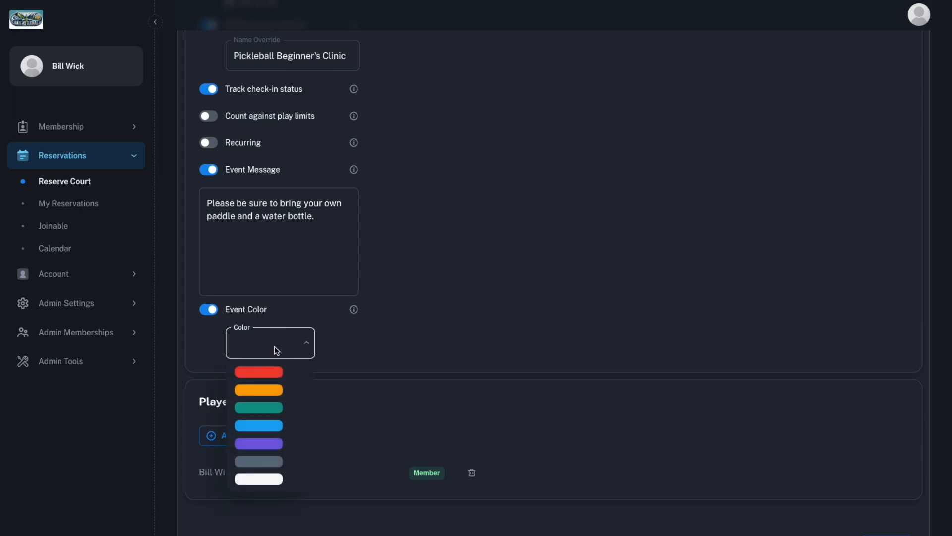
click(269, 407)
Remove the organizer from the players and complete the reservation
scroll(338, 408, down, 1)
click(472, 461)
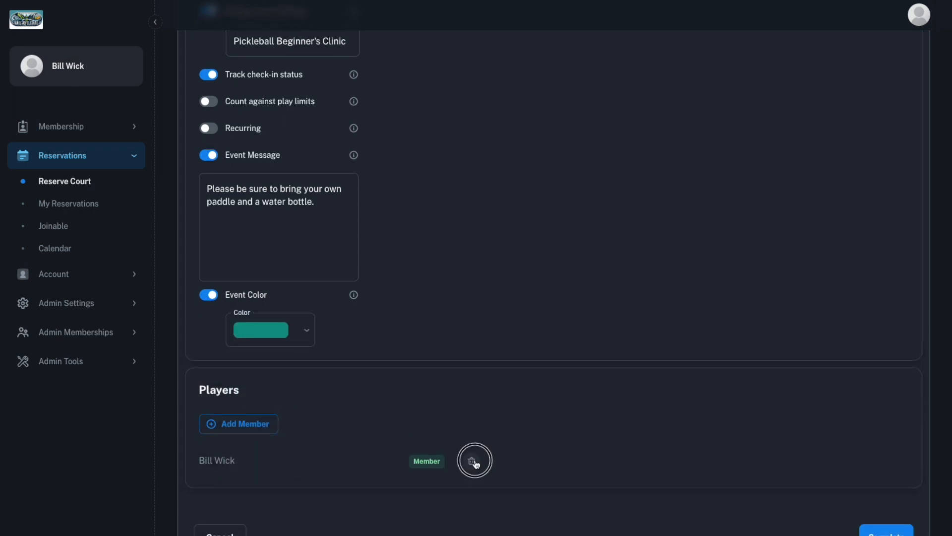
scroll(504, 466, down, 3)
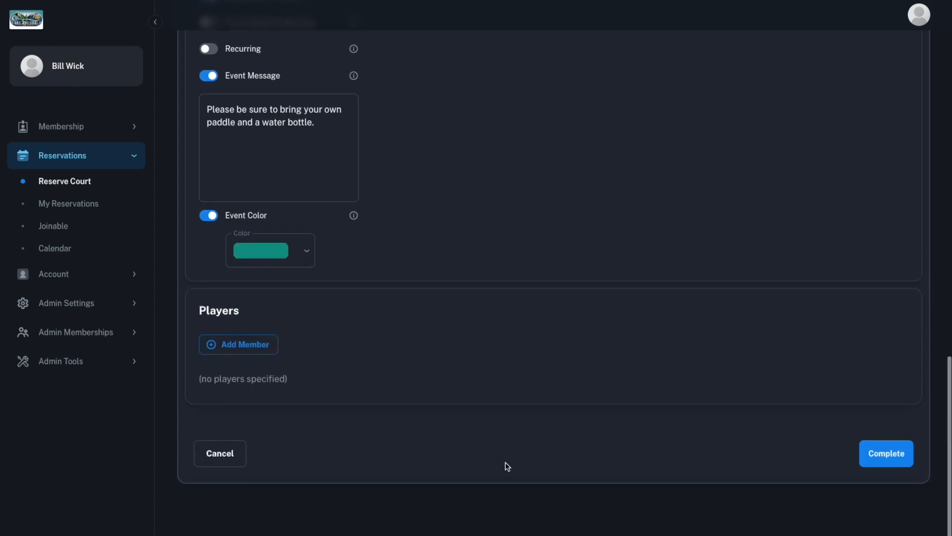
click(876, 466)
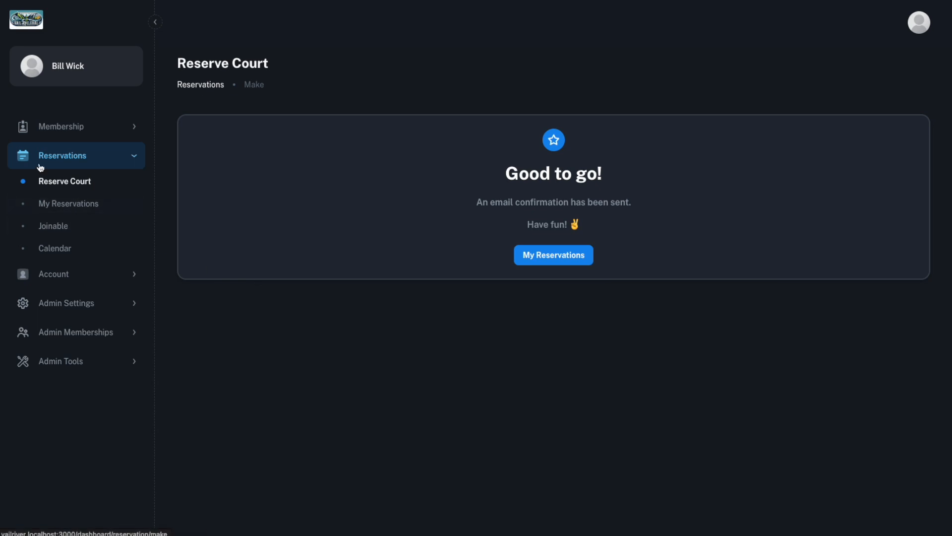
Open the club's public home page and look through its content and events
click(29, 22)
scroll(274, 201, down, 5)
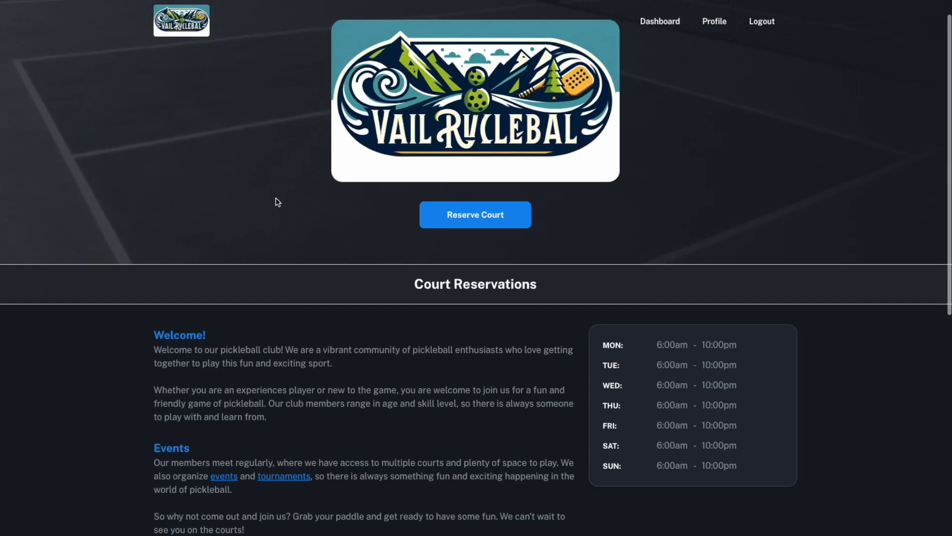
scroll(276, 198, down, 5)
scroll(277, 201, down, 10)
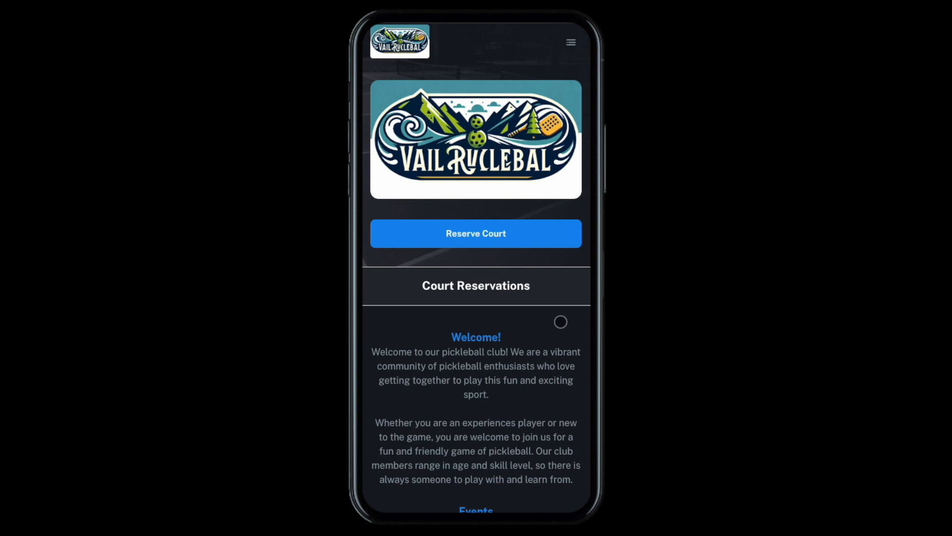
Find the May 25 Pickleball Beginner's Clinic in the mobile view of the home page and join it
scroll(560, 321, down, 12)
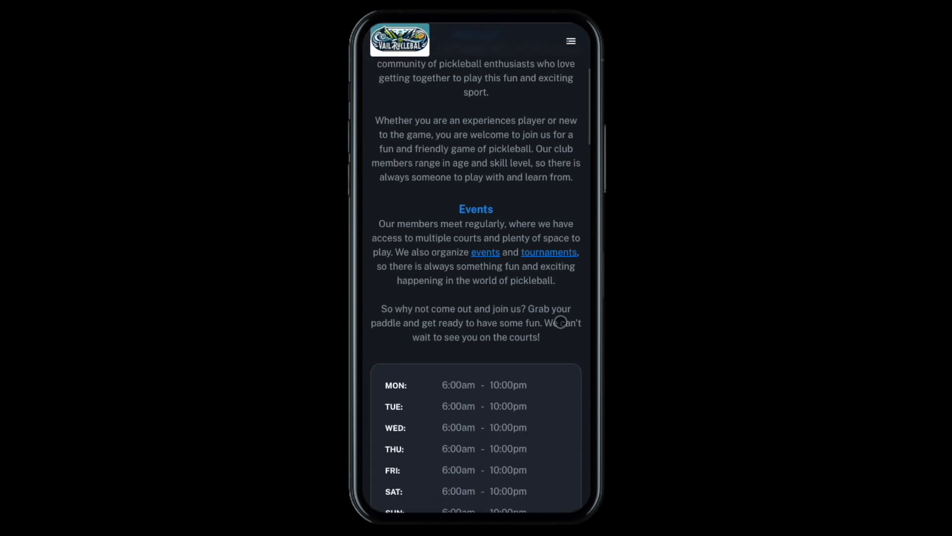
scroll(560, 322, down, 10)
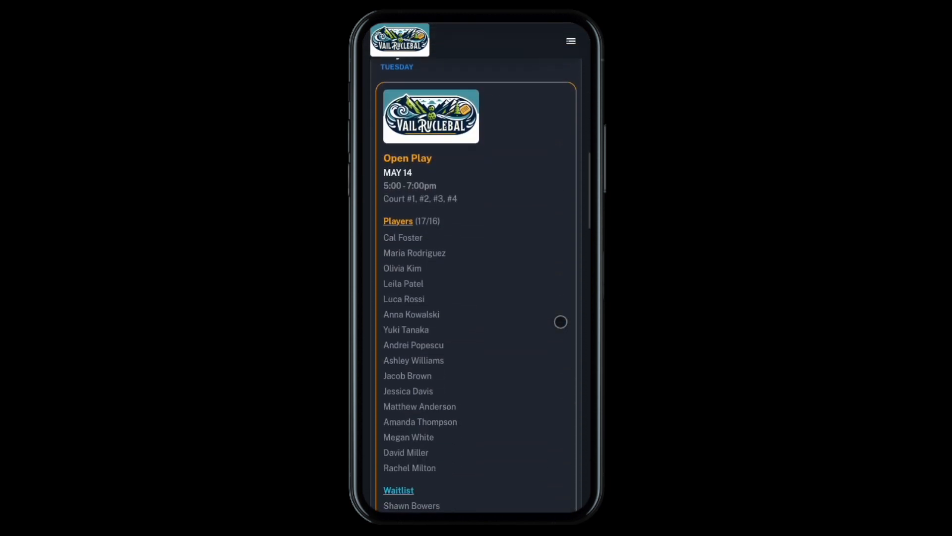
scroll(560, 322, down, 6)
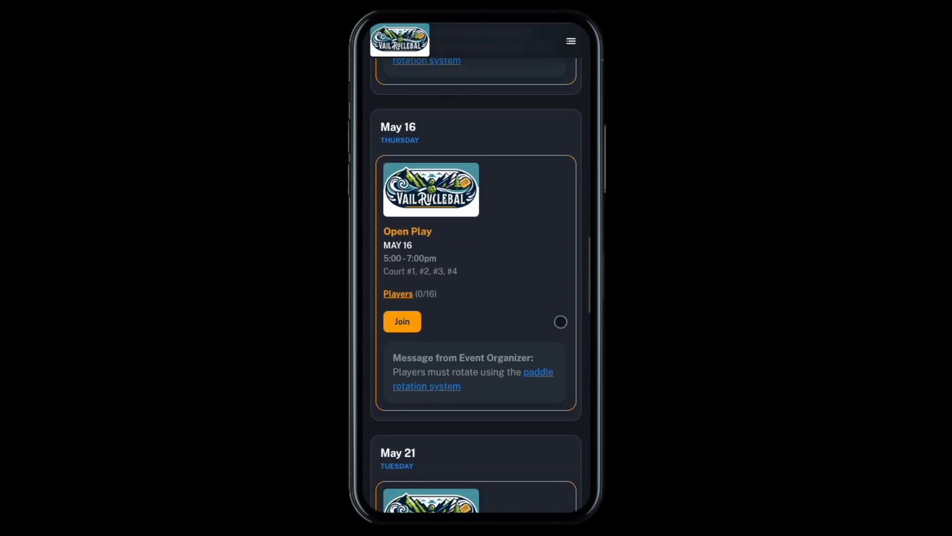
scroll(560, 322, down, 12)
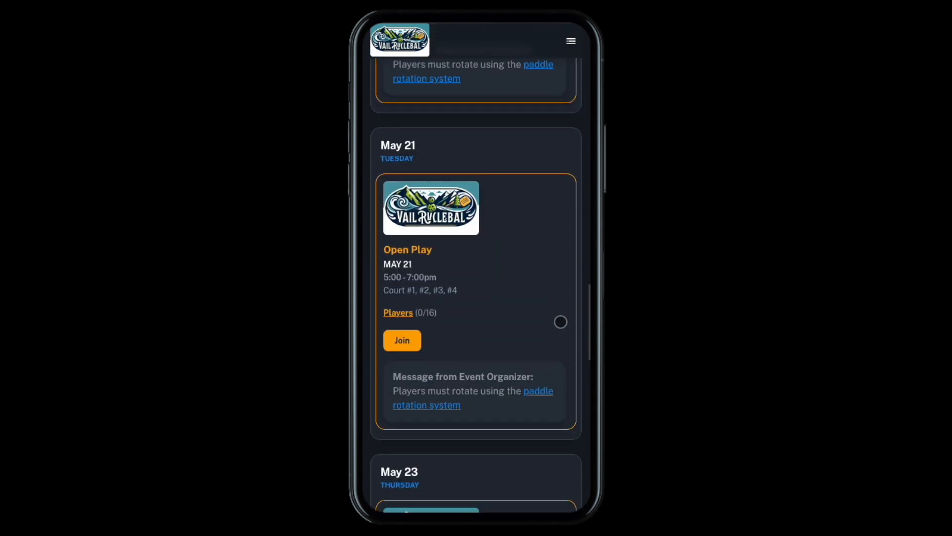
scroll(561, 322, down, 9)
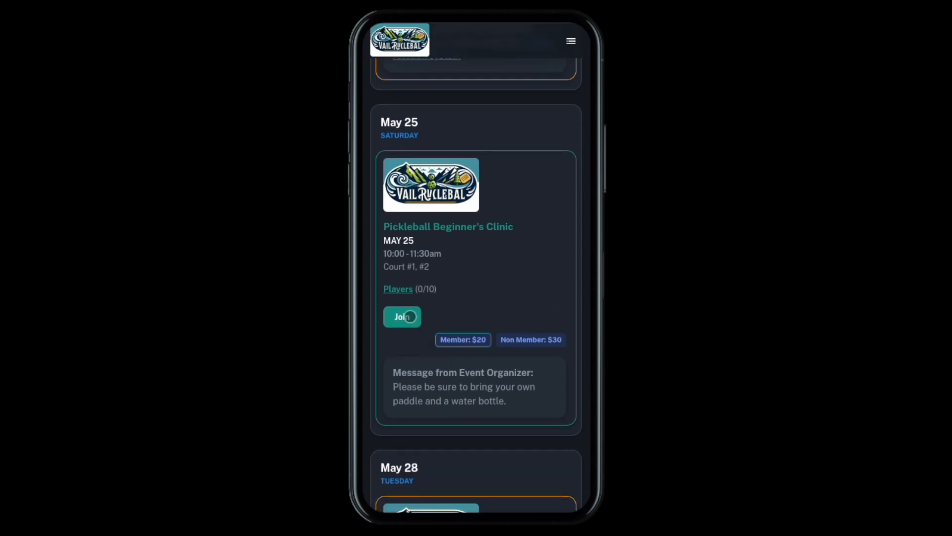
click(409, 317)
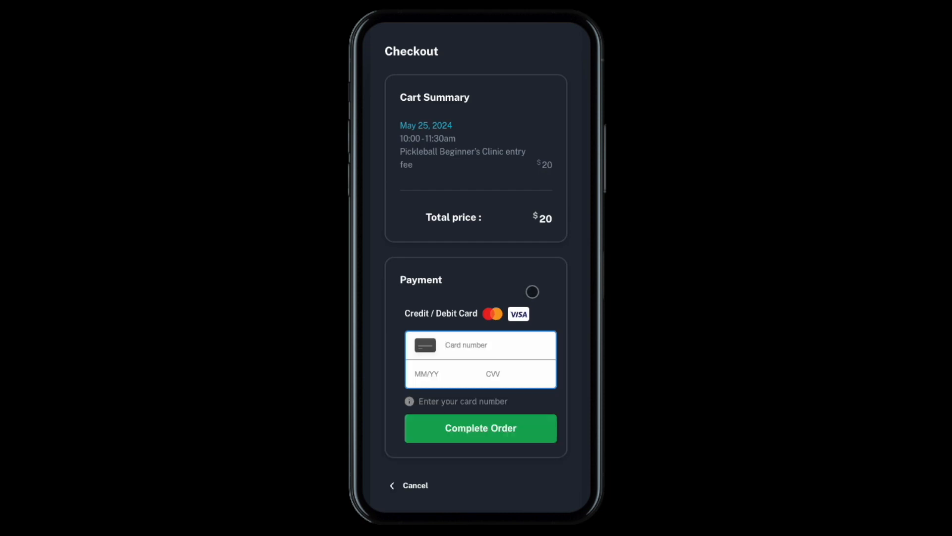
Enter the card number, expiry date, CVV and zip code, and complete the order for the clinic entry fee
text(4111)
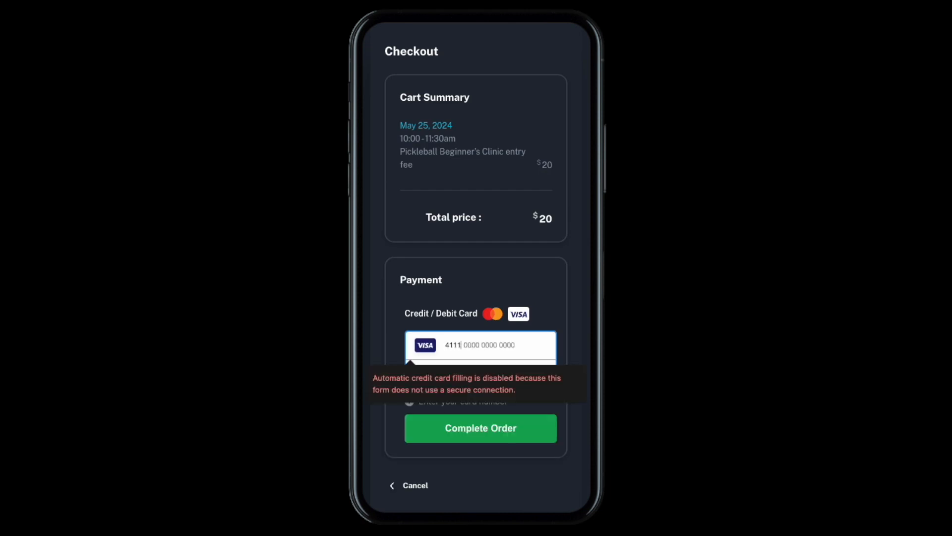
text( 1111 1111 1111 11/25 649 18961)
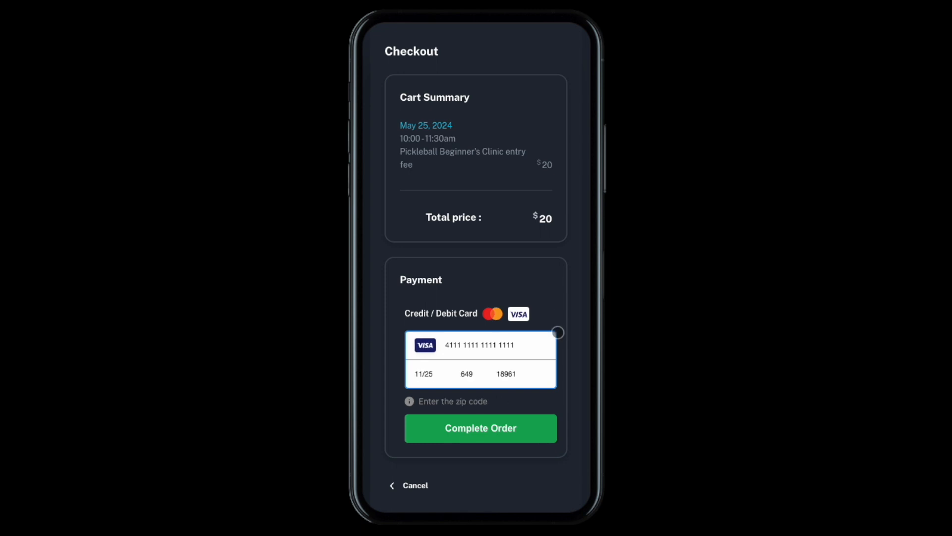
click(538, 425)
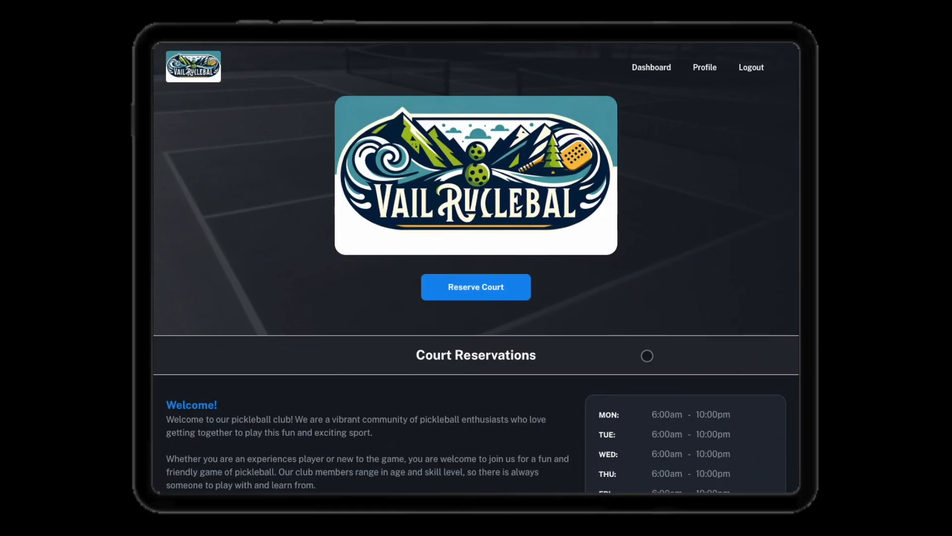
Check in the third, sixth and fifth players listed for the May 25 Pickleball Beginner's Clinic
scroll(647, 355, down, 10)
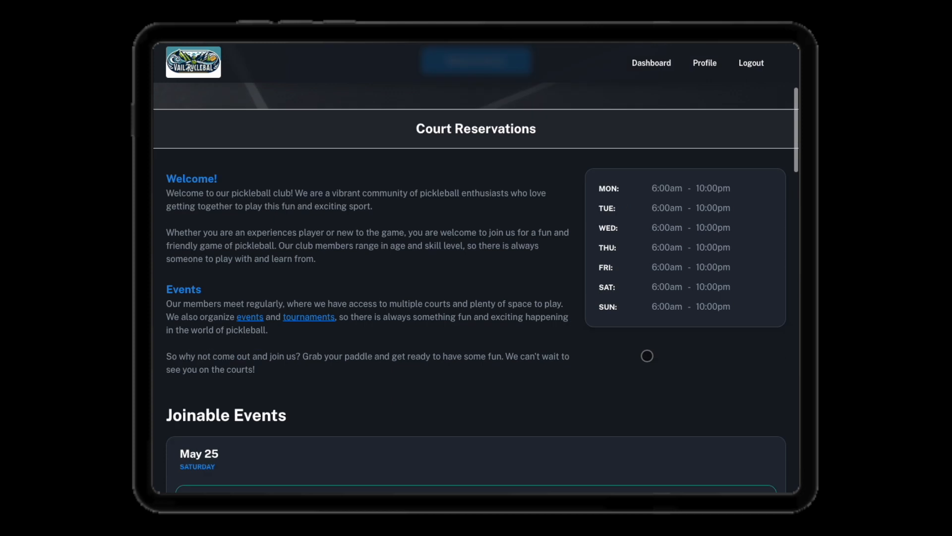
scroll(647, 355, down, 3)
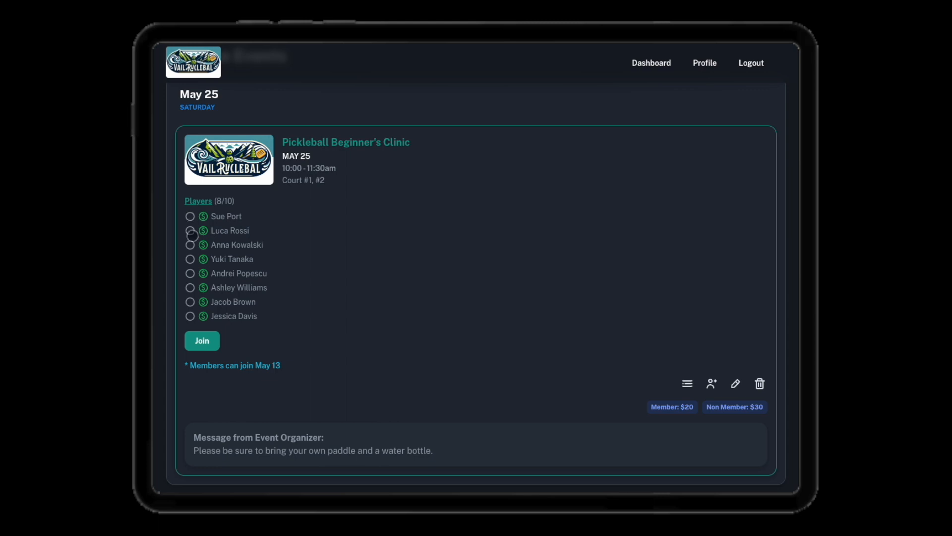
click(190, 245)
click(428, 264)
click(191, 288)
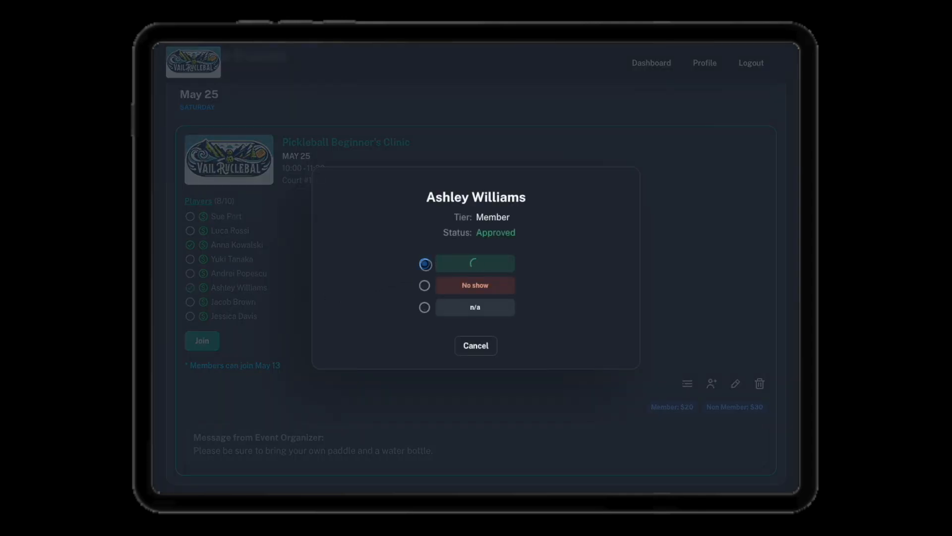
click(190, 274)
click(425, 263)
Check in the first, eighth and fourth players listed for the clinic
click(190, 217)
click(425, 264)
click(190, 315)
click(425, 264)
click(190, 259)
click(425, 264)
Check in the second player listed for the clinic and mark the seventh as a no-show
click(189, 231)
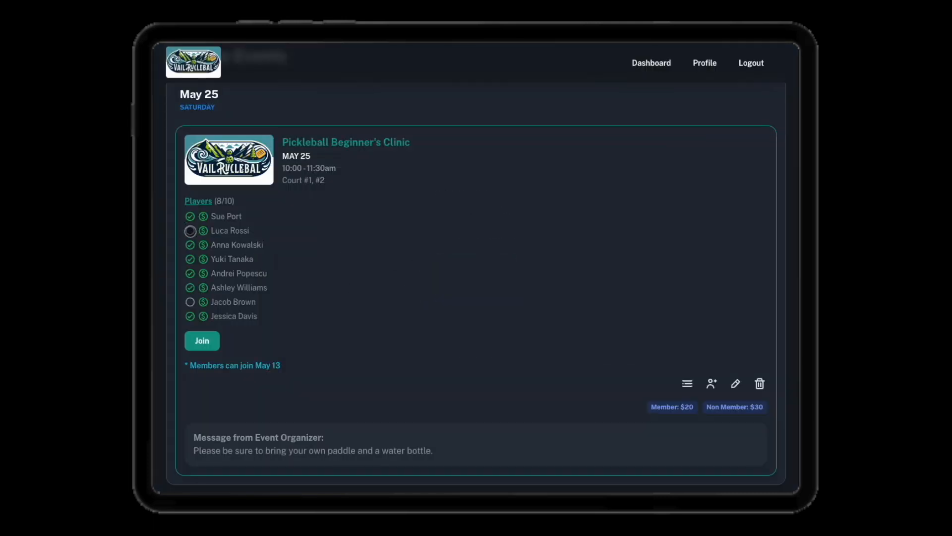
click(424, 263)
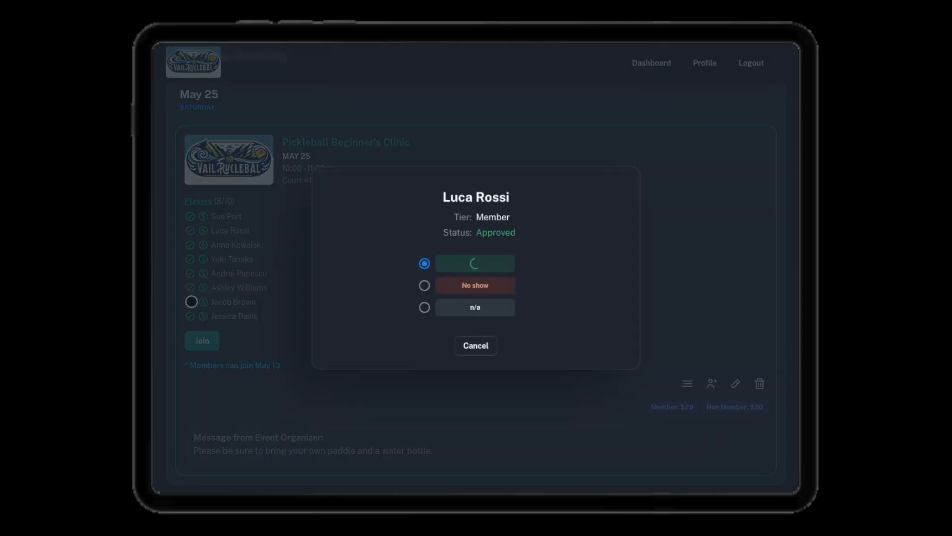
click(191, 302)
click(424, 285)
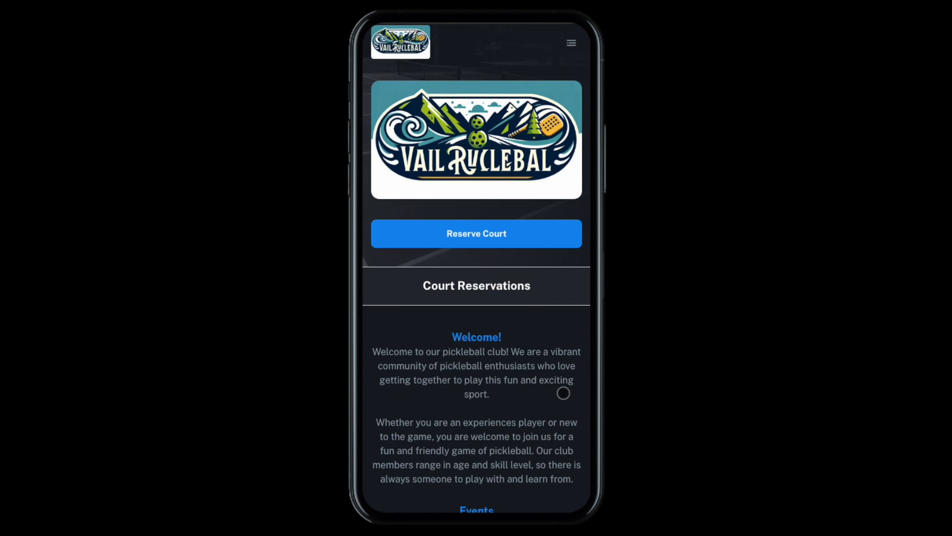
Review the clinic among the mobile home page's joinable events, and view its reservation details from the May 25 court schedule
scroll(563, 393, down, 12)
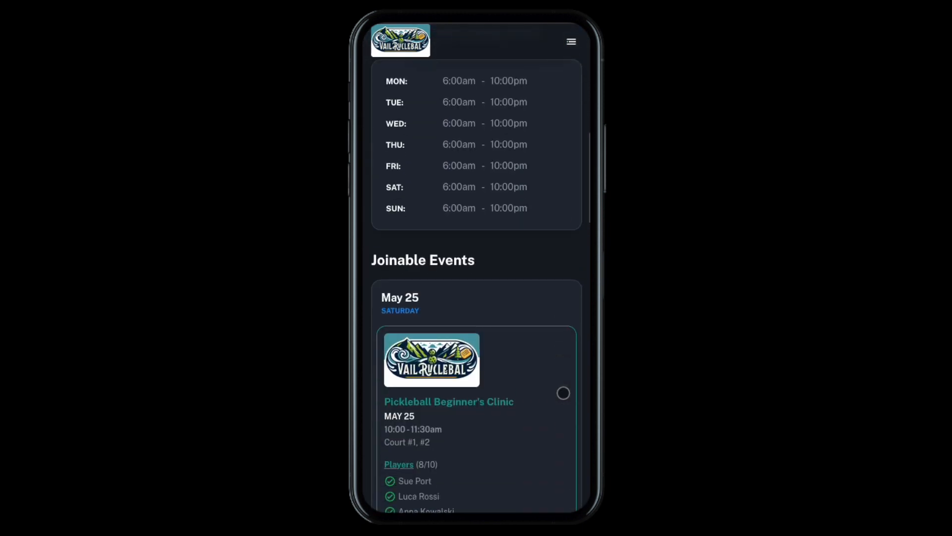
scroll(562, 393, down, 5)
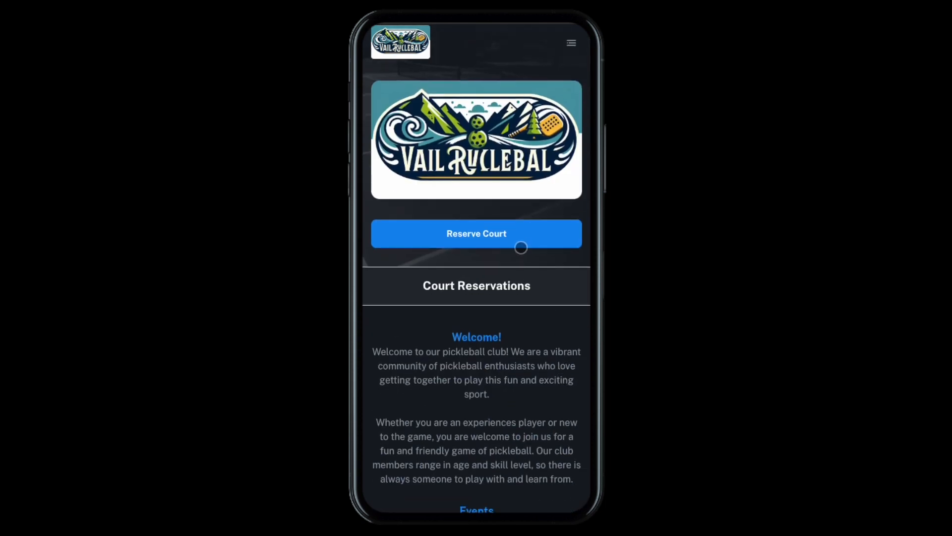
click(521, 239)
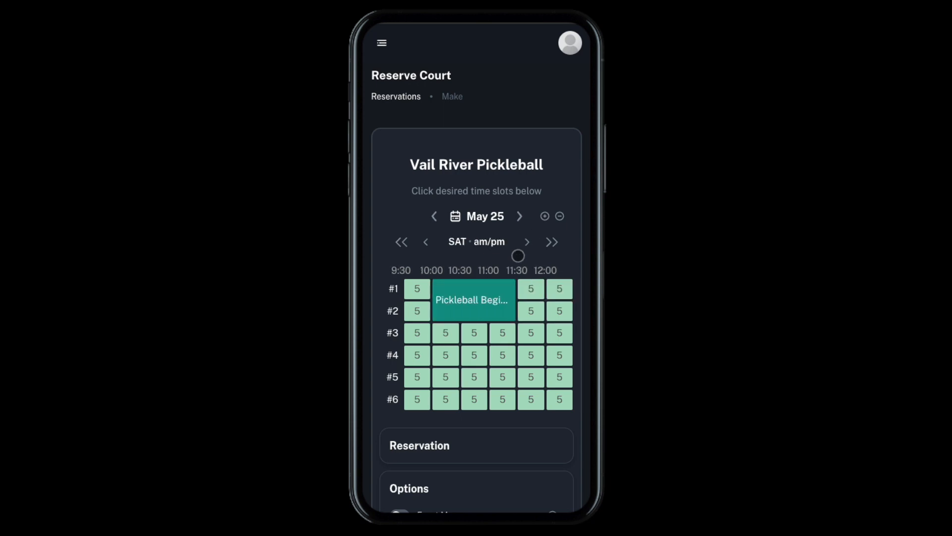
click(481, 300)
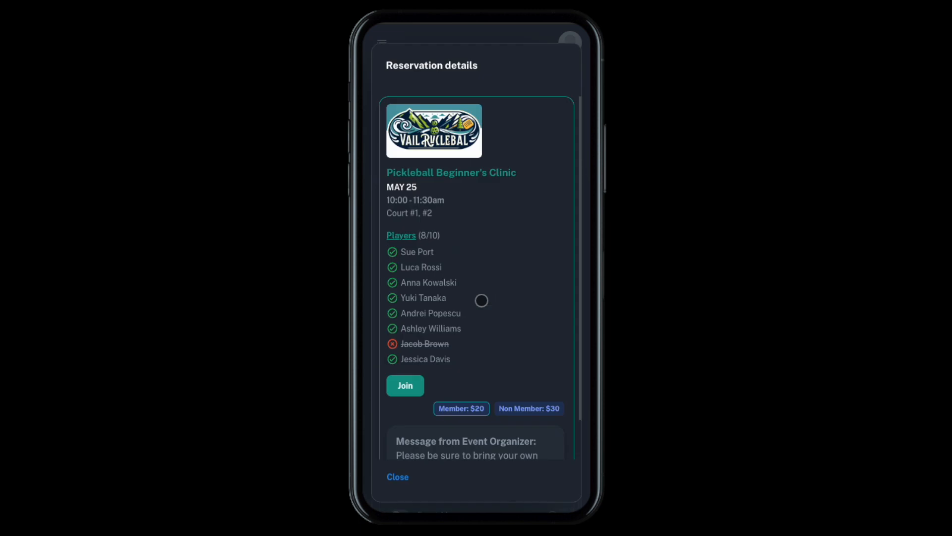
scroll(481, 300, down, 2)
scroll(481, 300, up, 2)
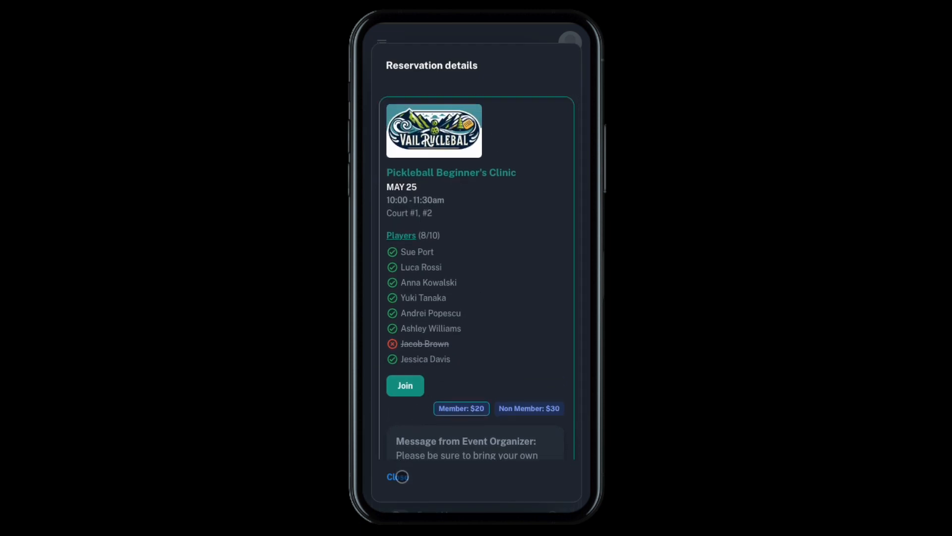
Close the reservation details and review the Pickleball Beginner's Clinic entry among the joinable reservations
click(398, 477)
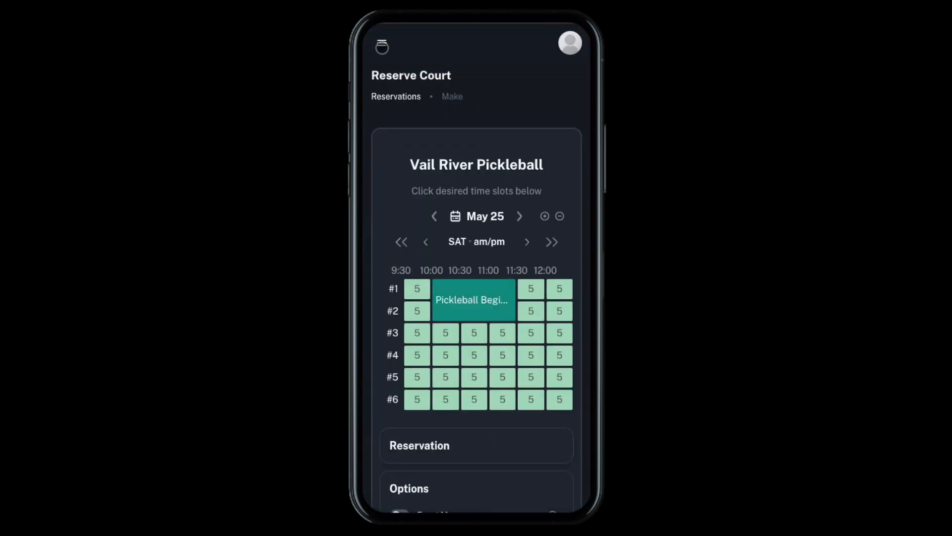
click(382, 43)
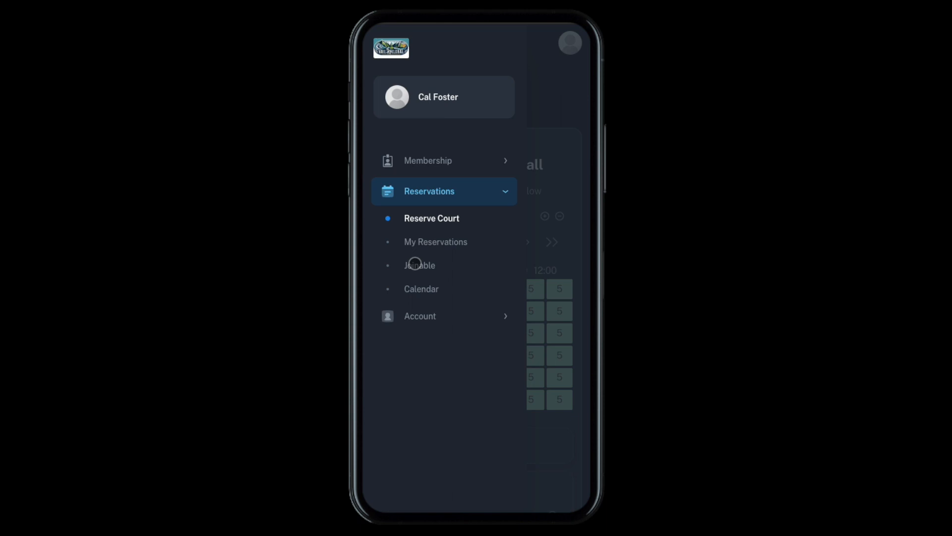
click(415, 264)
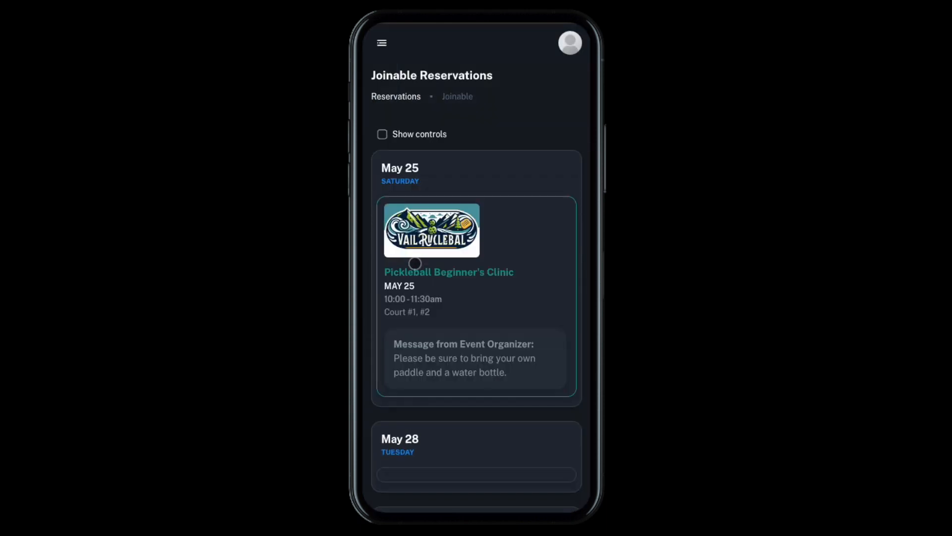
scroll(521, 363, down, 2)
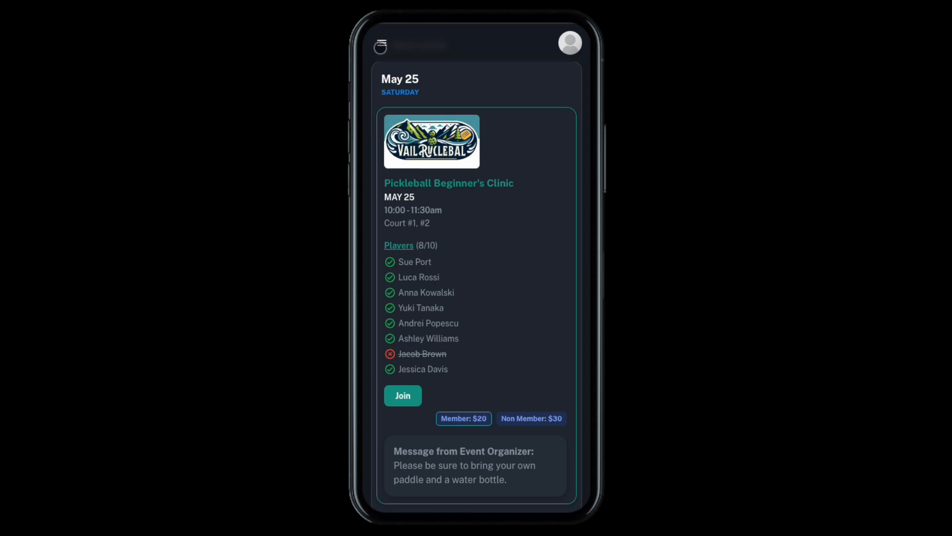
View the reservation details of the May 25 Pickleball Beginner's Clinic from the reservations calendar
click(381, 43)
click(415, 288)
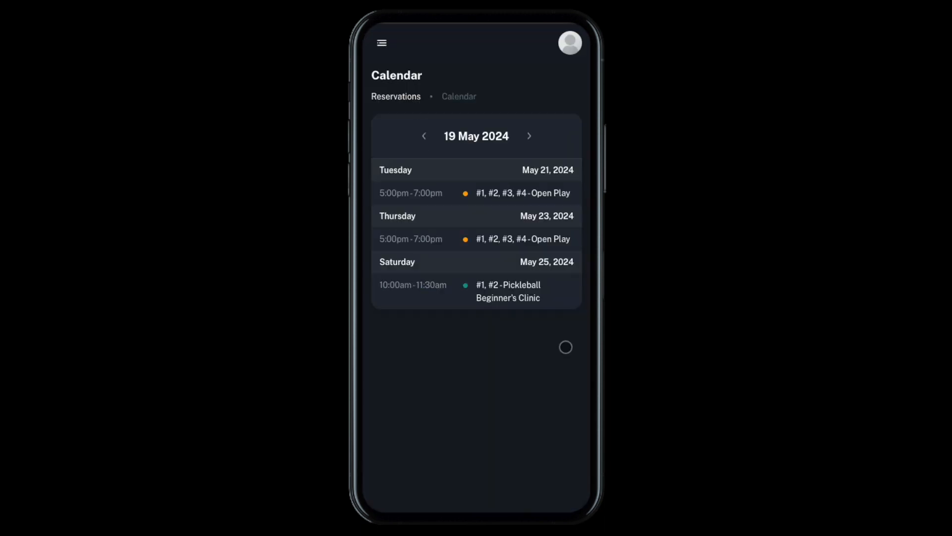
click(520, 286)
scroll(520, 287, down, 1)
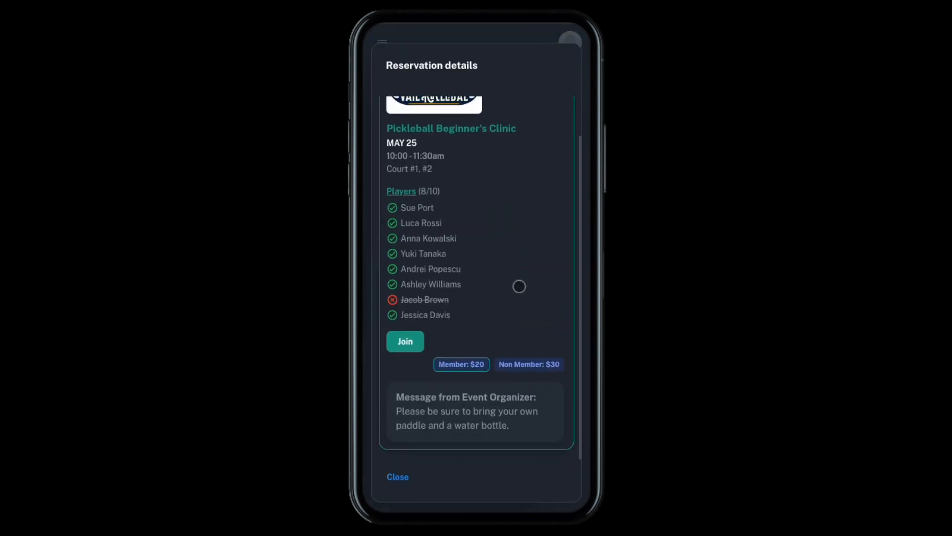